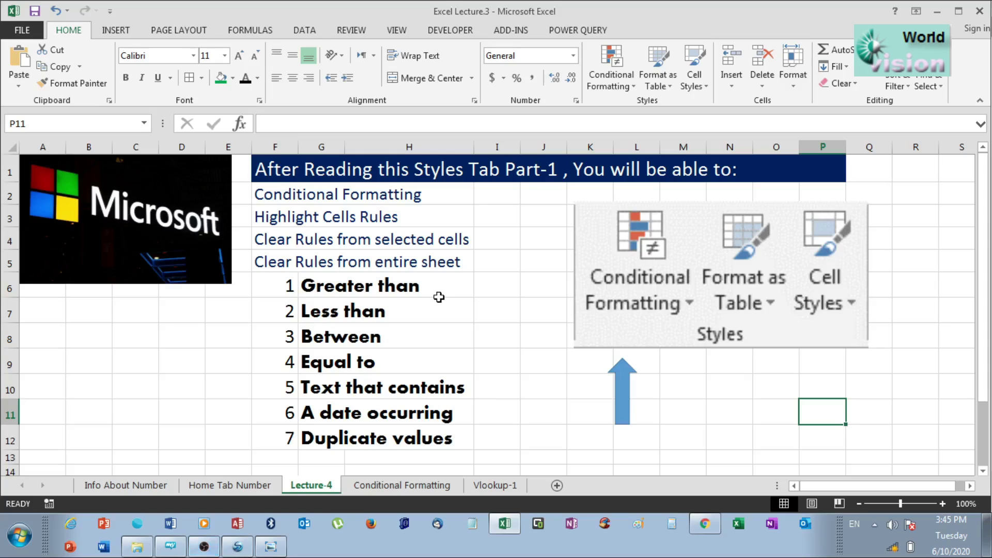
click(631, 89)
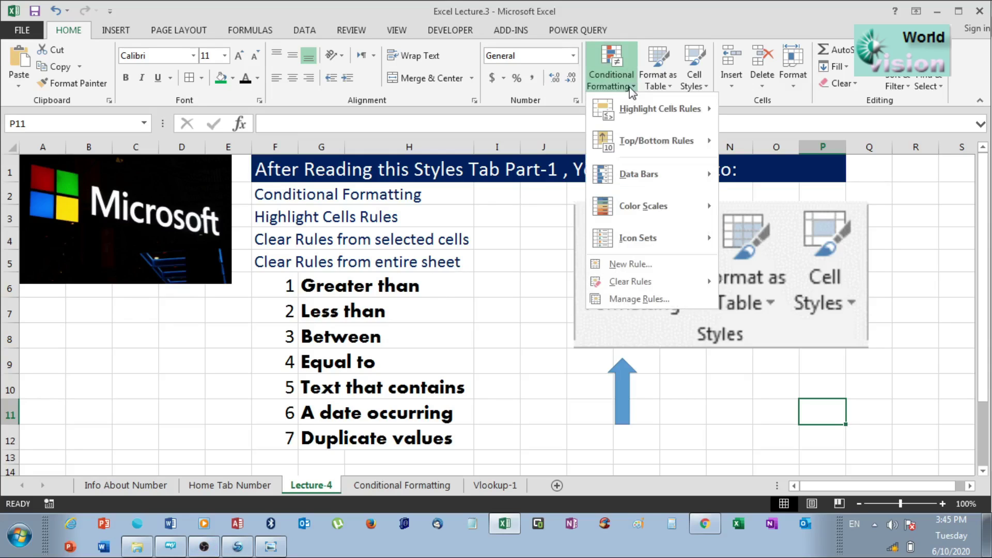
mouse_move(628, 114)
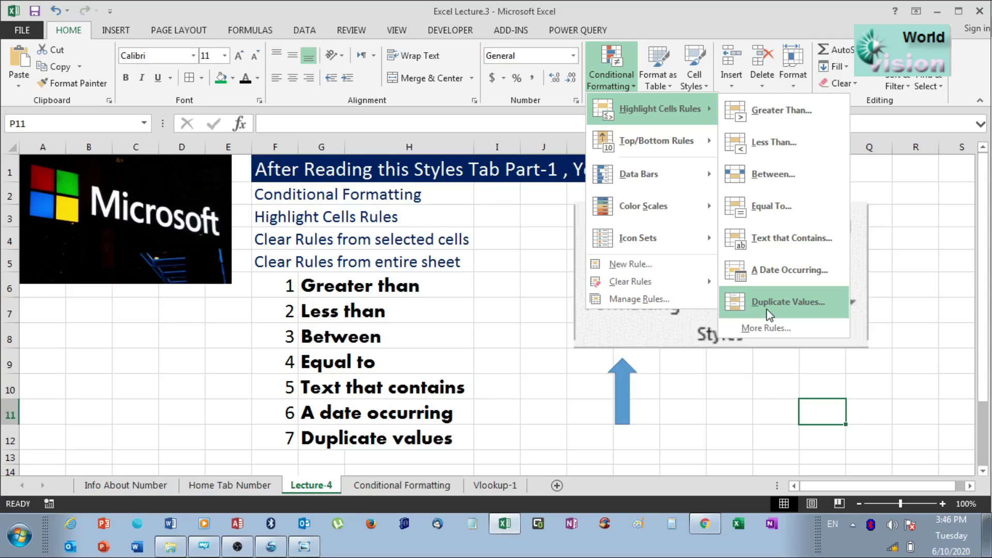
click(505, 233)
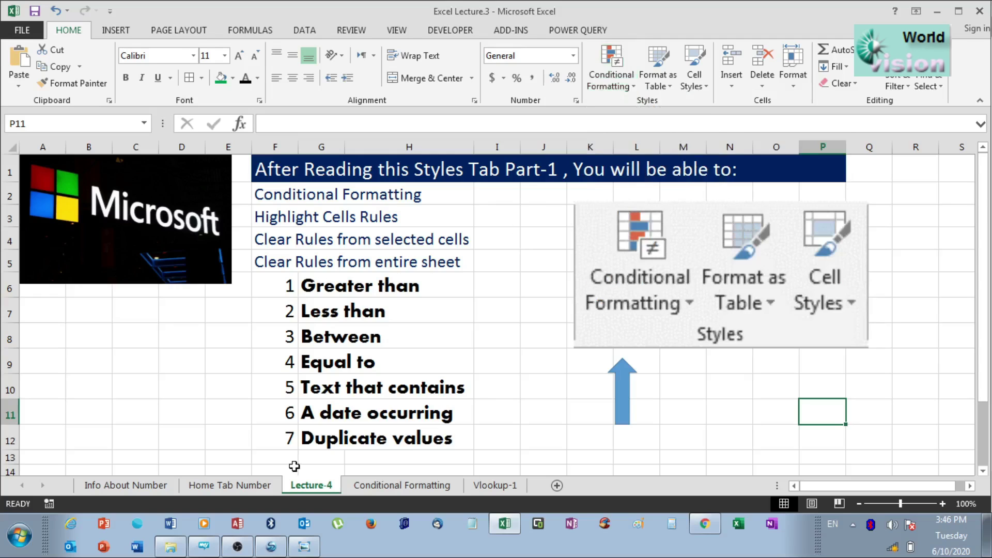
- On the Conditional Formatting sheet, clear the conditional formatting rules from the Greater Than values in D3:D17
click(403, 485)
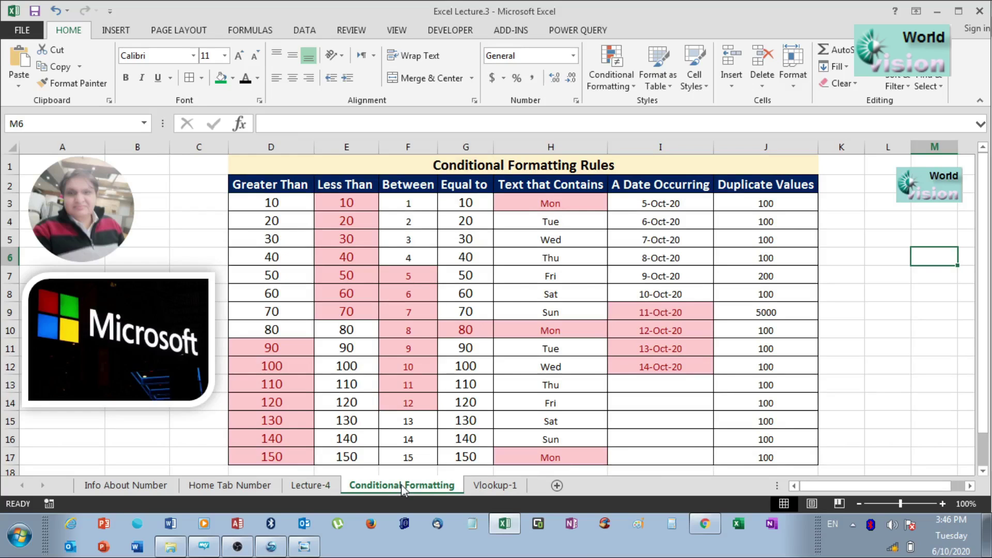
click(266, 207)
drag(266, 208, 268, 456)
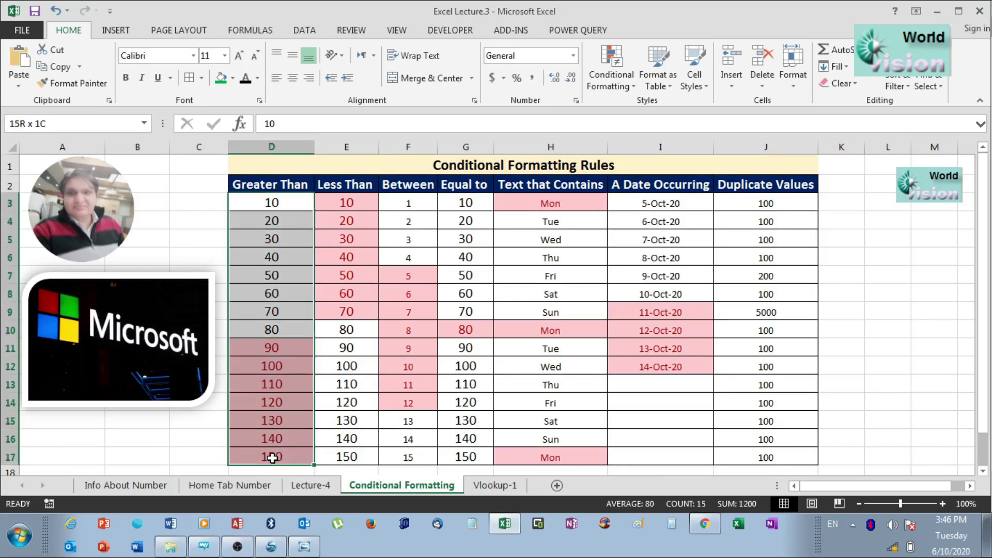
click(632, 86)
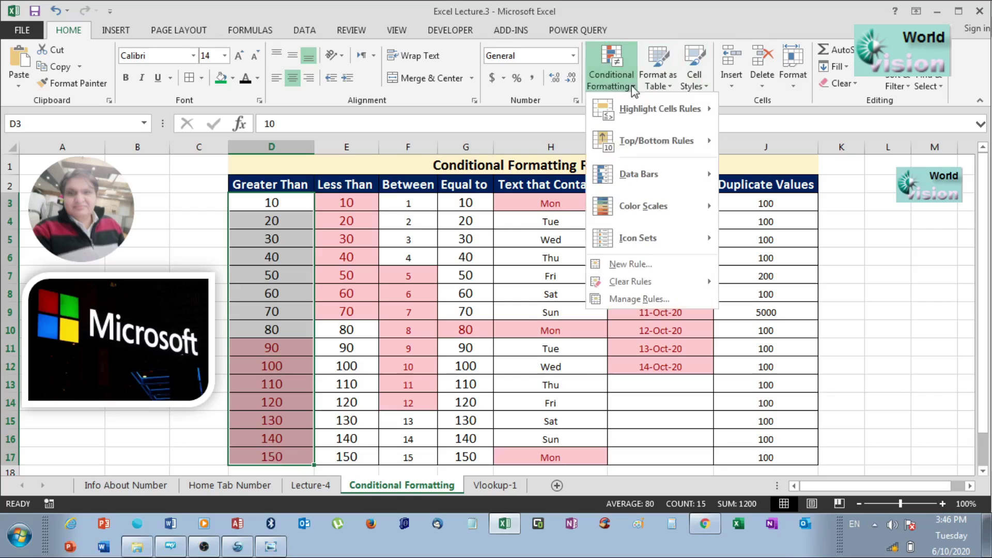
mouse_move(654, 284)
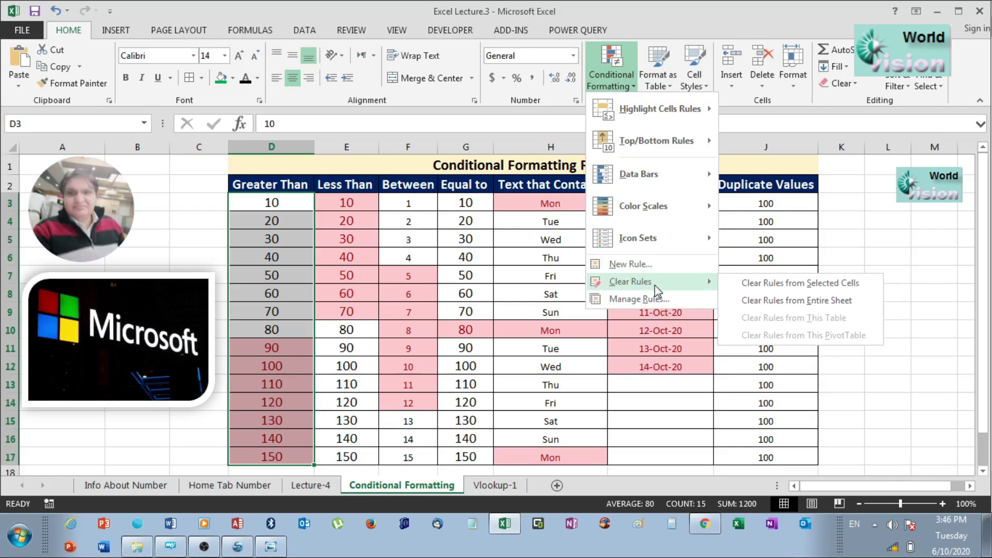
click(798, 286)
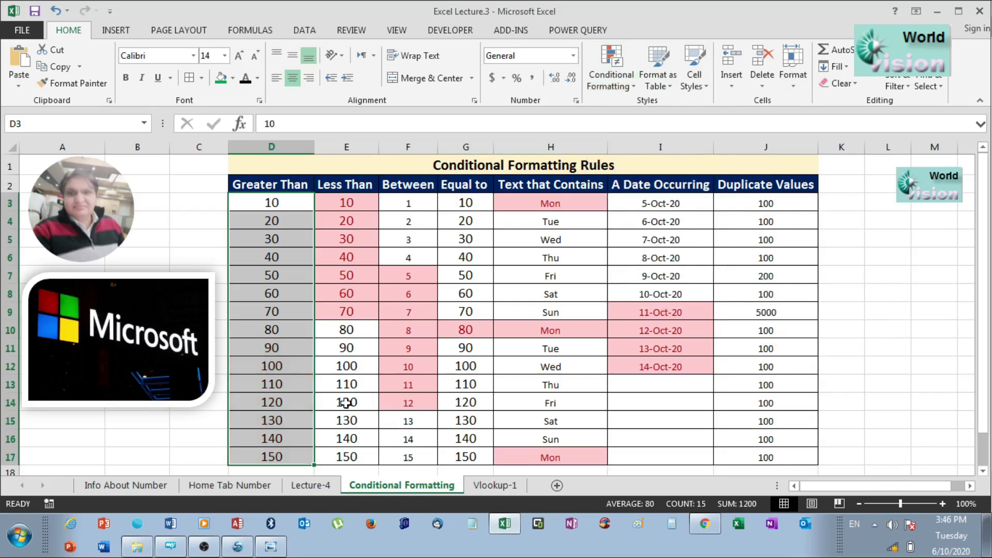
click(273, 417)
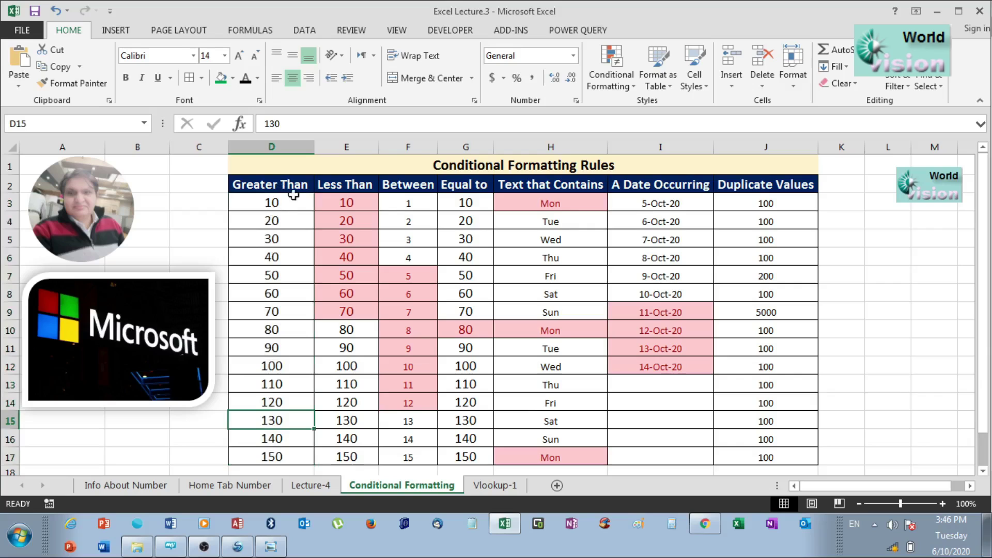
- Set up a Greater Than highlight rule on D3:D17 with a threshold of 50
drag(286, 204, 281, 225)
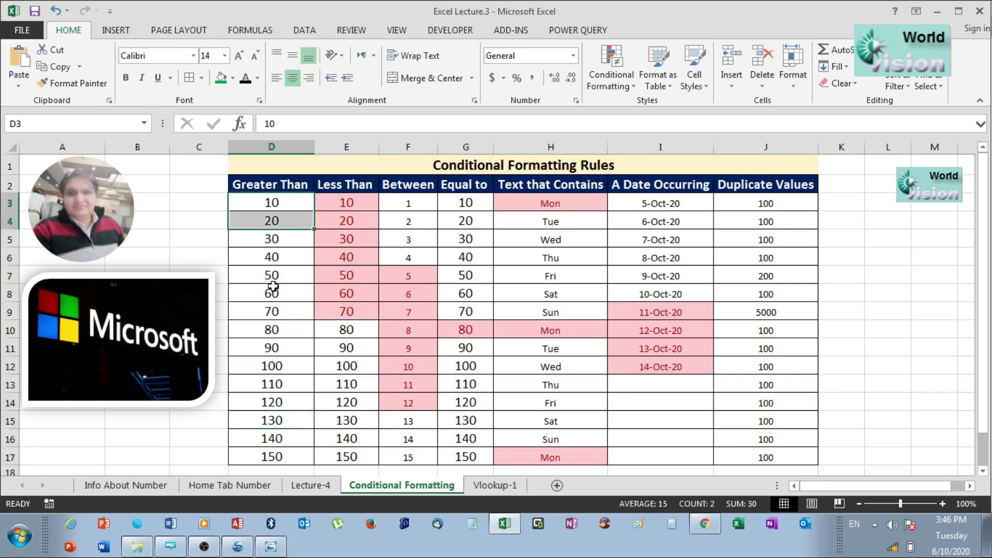
drag(273, 328, 274, 314)
drag(277, 203, 272, 348)
drag(274, 203, 278, 449)
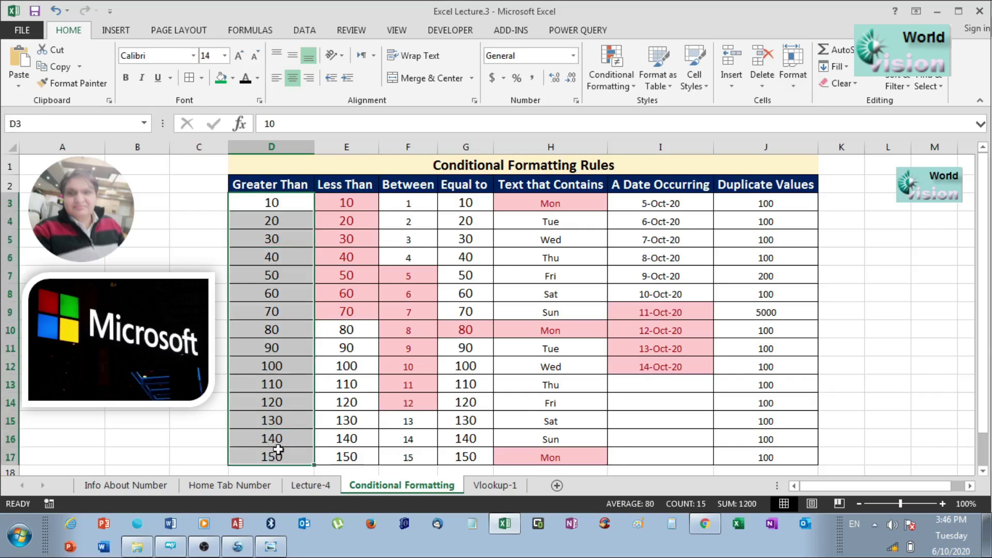
click(626, 87)
mouse_move(665, 119)
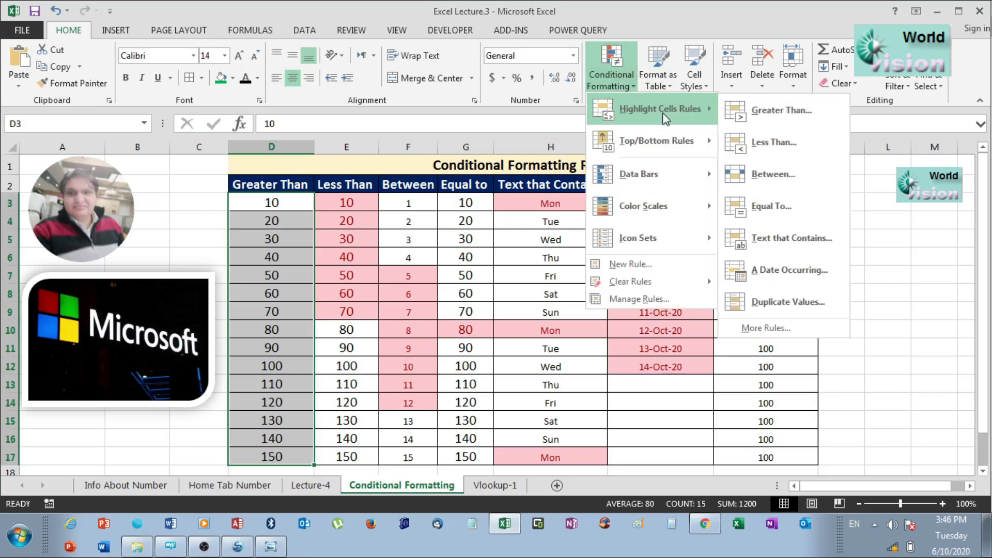
click(805, 110)
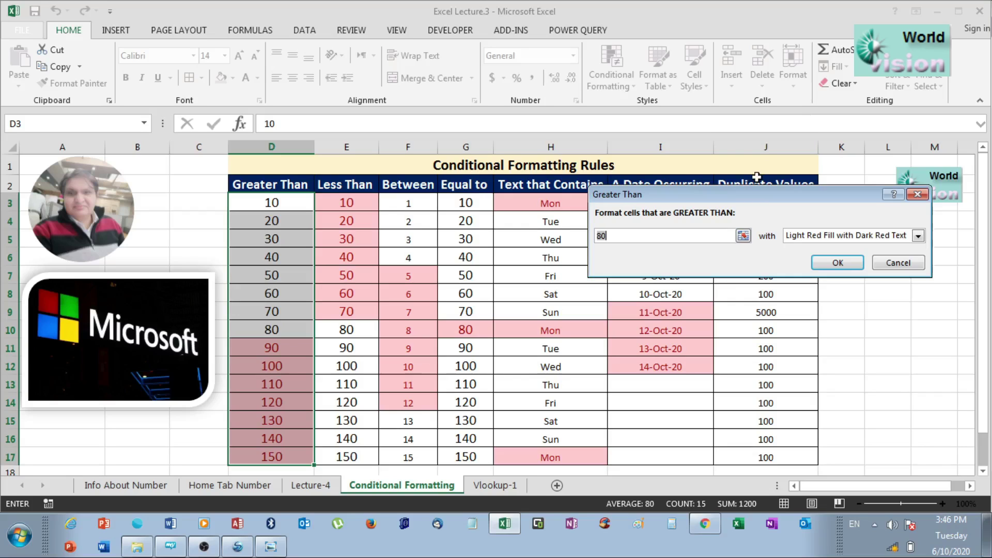
click(610, 238)
key(BackSpace)
key(BackSpace)
text(50)
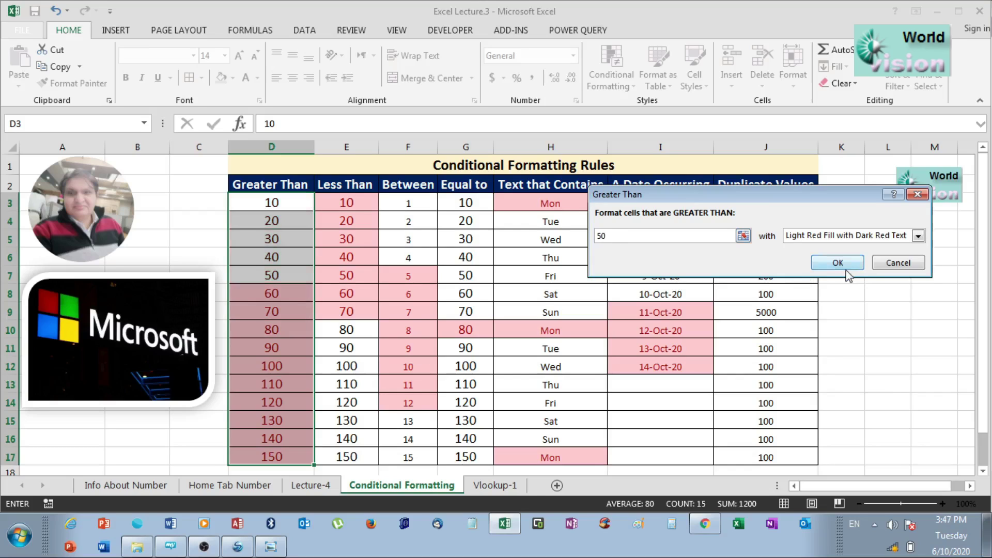
- Give the Greater Than rule a custom format with a solid blue fill and apply it
click(918, 237)
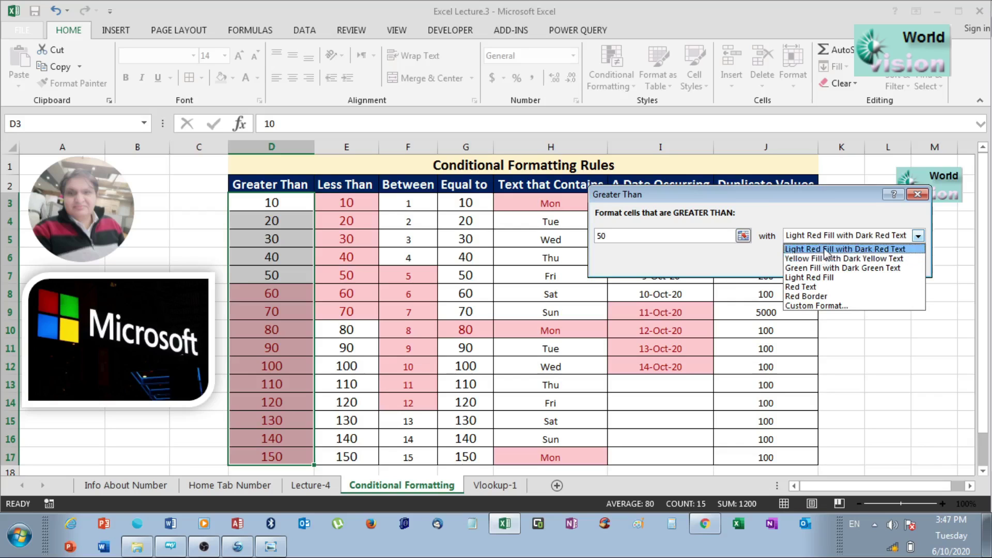
click(846, 259)
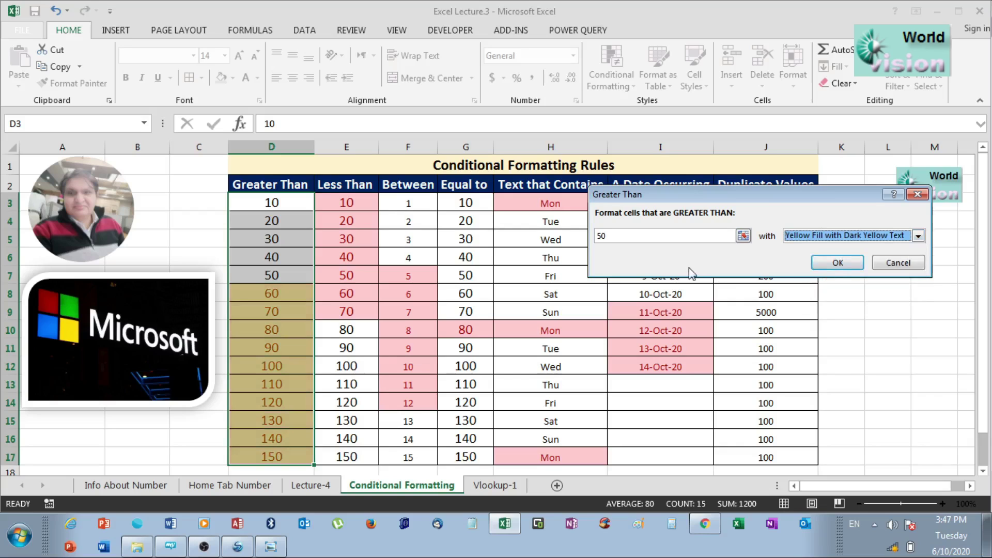
click(918, 236)
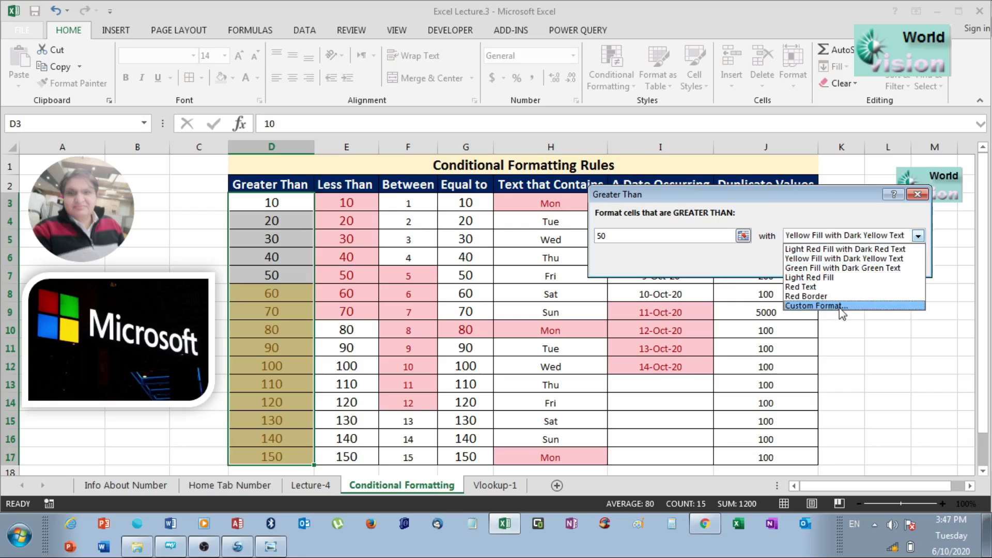
click(833, 306)
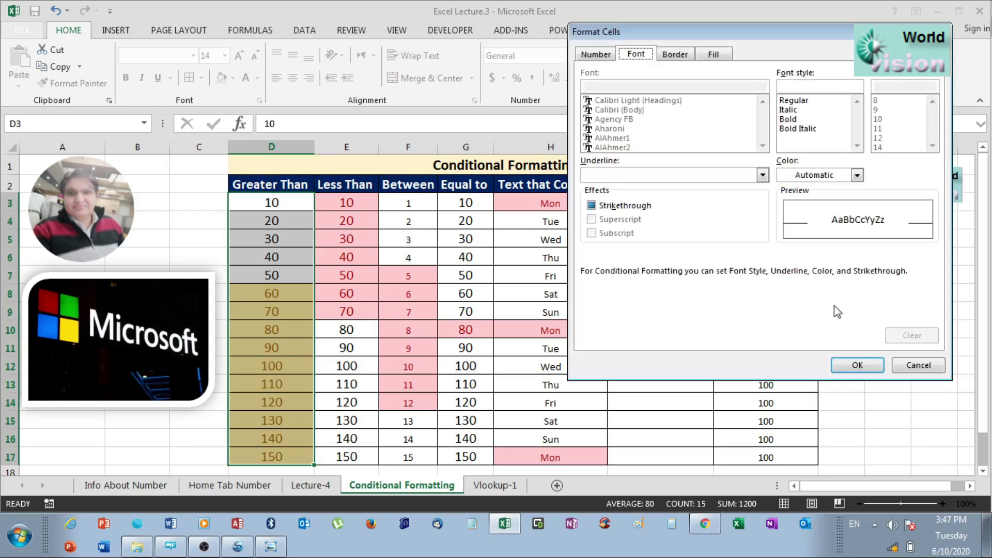
click(716, 54)
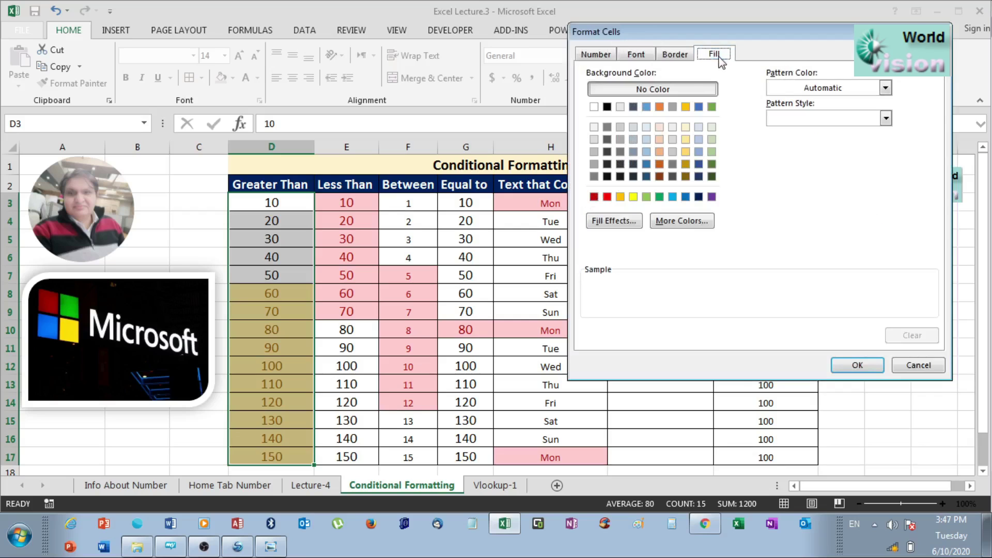
click(698, 107)
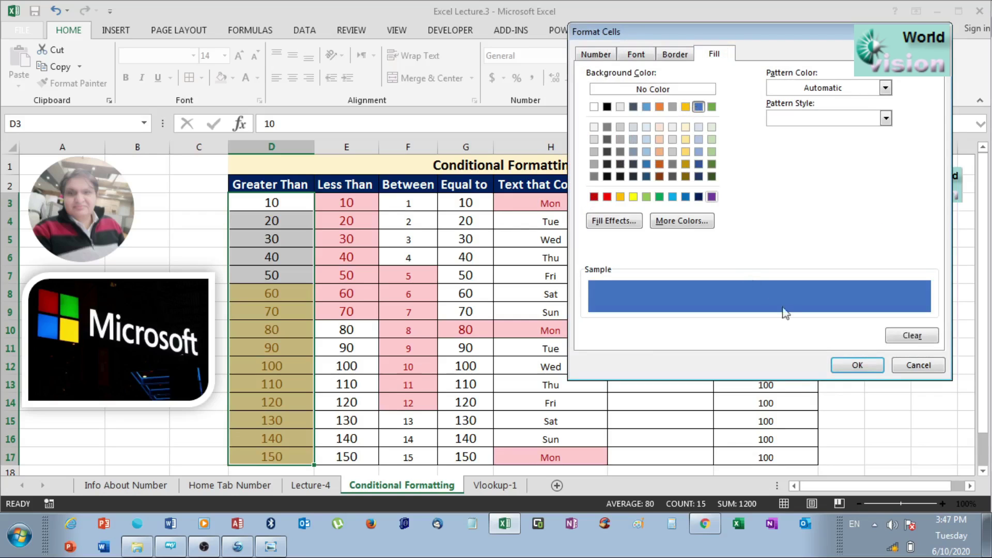
click(850, 368)
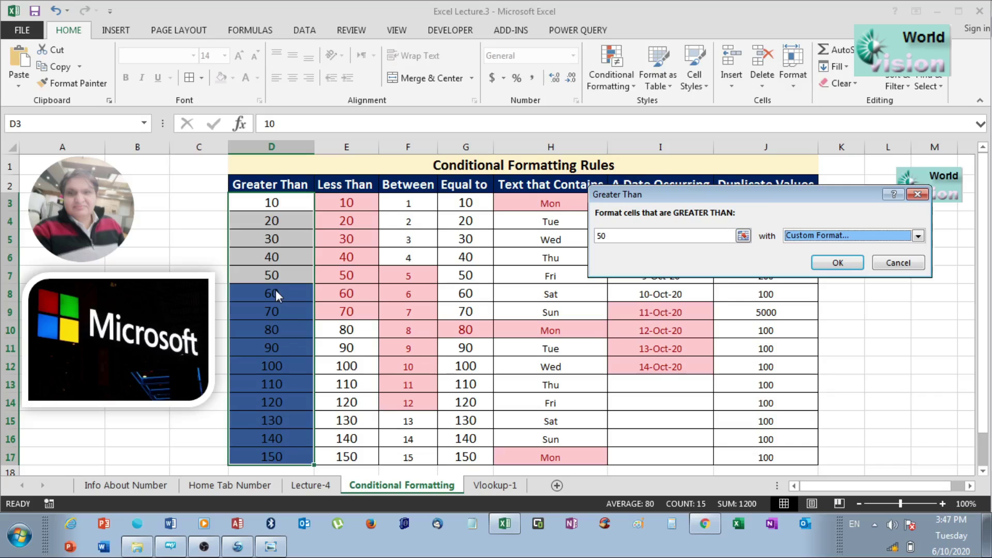
click(837, 263)
click(266, 255)
click(272, 346)
click(270, 252)
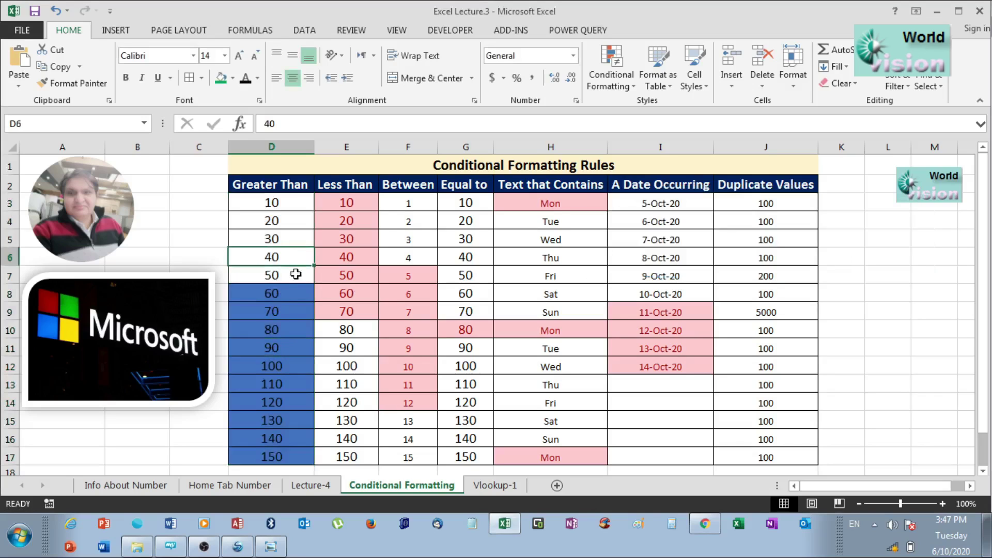
click(279, 358)
click(287, 294)
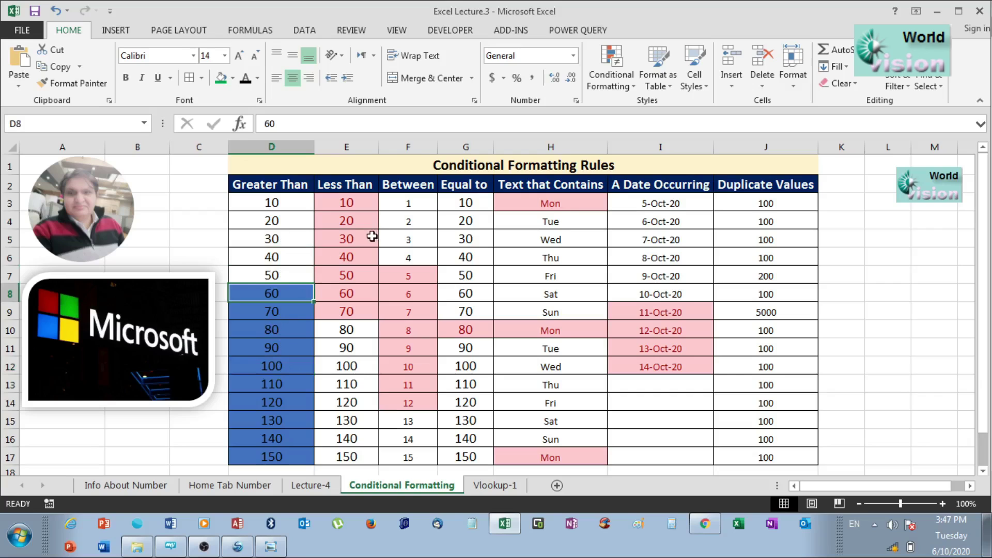
- Clear the conditional formatting rules from the Less Than values in E3:E17
drag(354, 201, 356, 460)
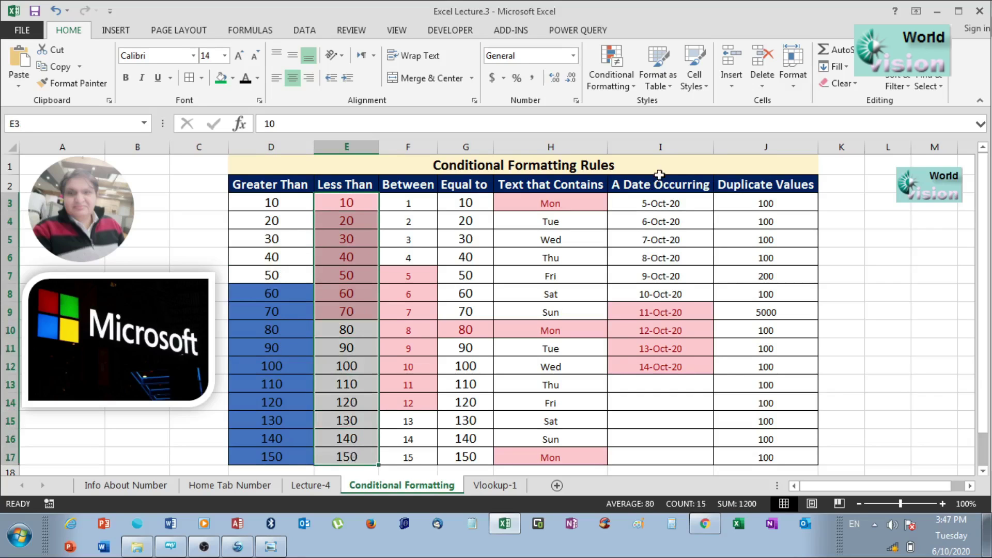
click(625, 89)
mouse_move(664, 108)
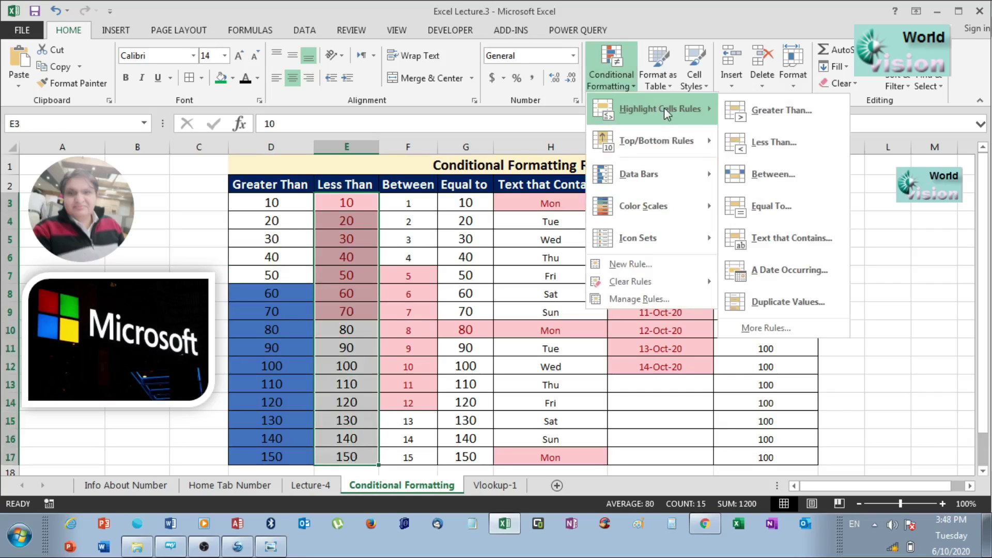
mouse_move(678, 291)
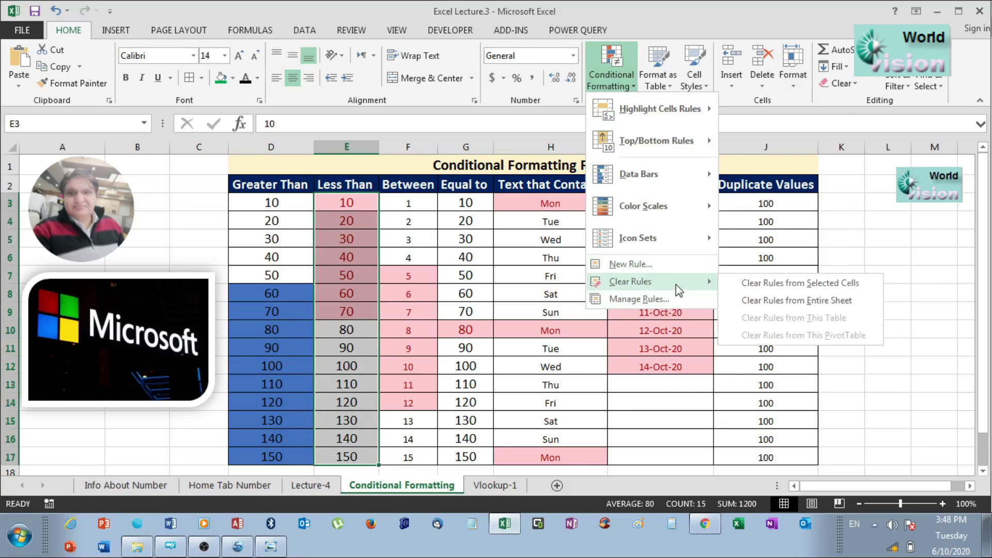
click(778, 288)
click(496, 296)
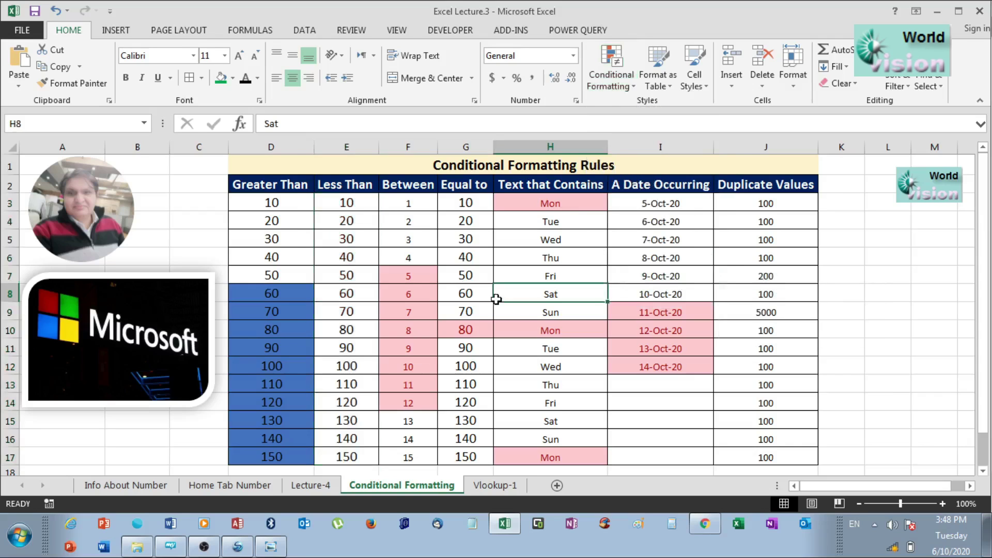
- Set up a Less Than highlight rule on E3:E17 with a threshold of 50
drag(358, 204, 358, 451)
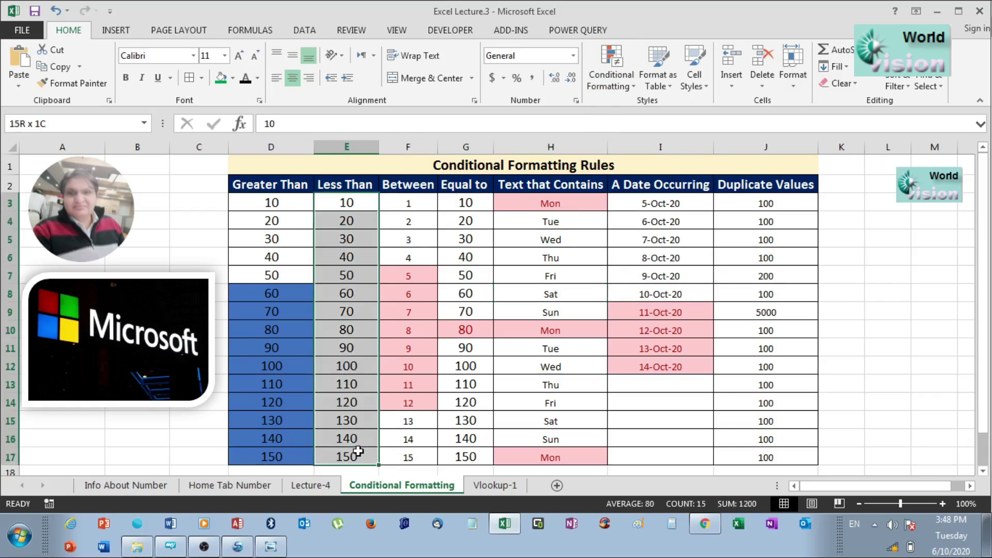
click(627, 86)
mouse_move(674, 108)
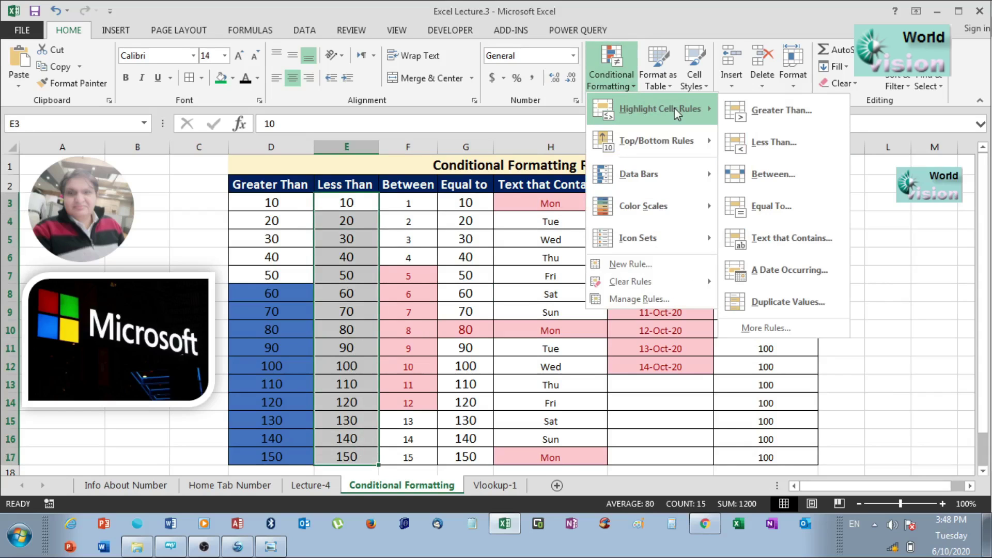
click(799, 144)
click(706, 234)
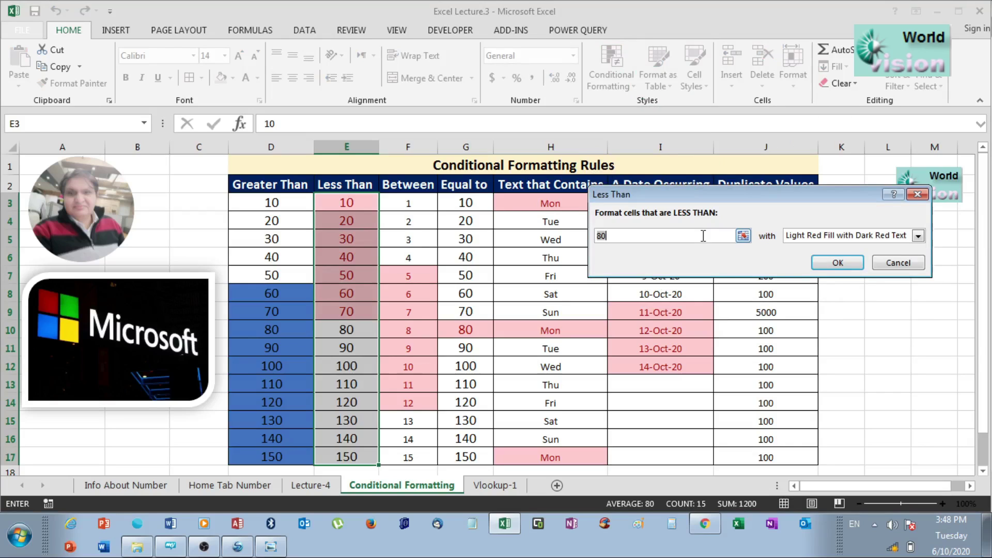
click(632, 239)
key(BackSpace)
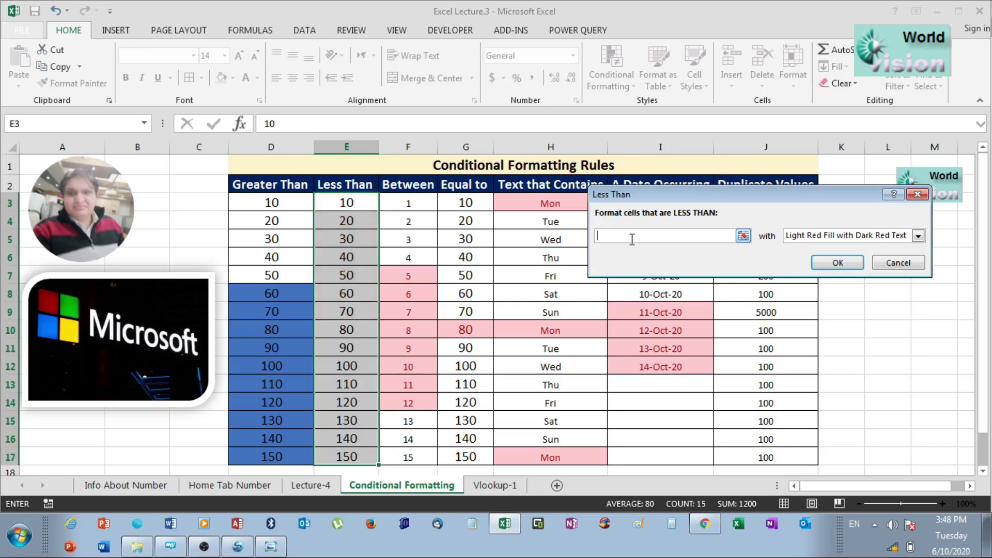
text(50)
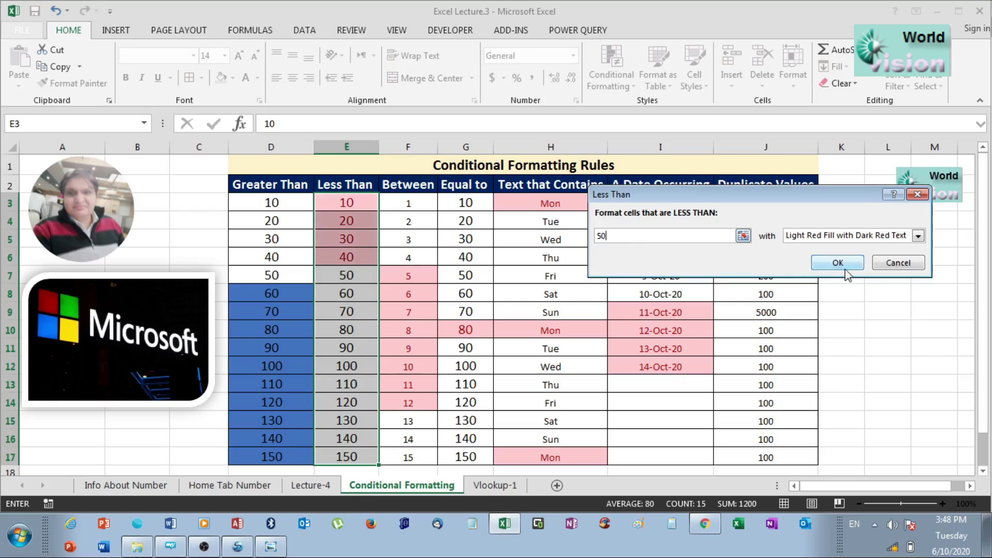
- Give the Less Than rule a custom format with a light green fill and apply it
click(919, 237)
click(815, 306)
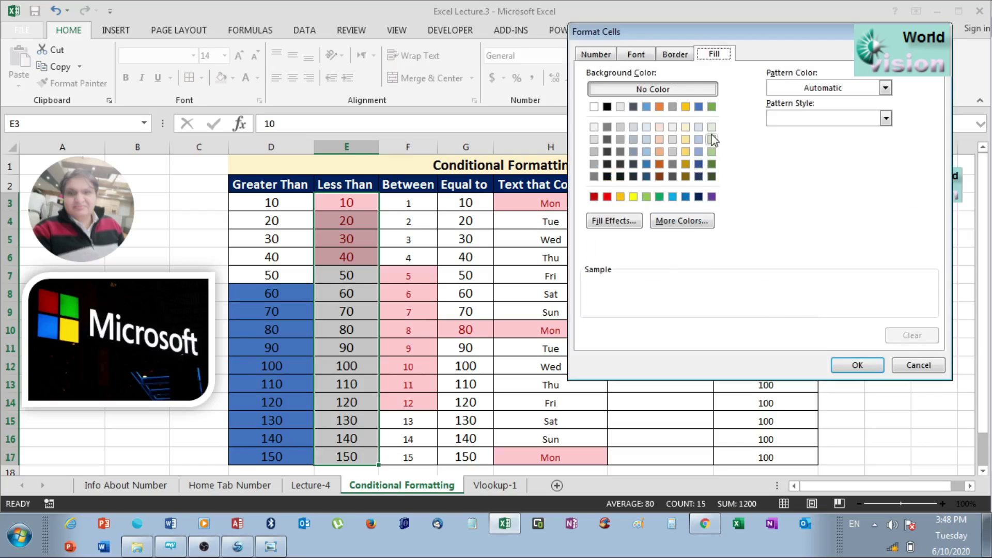
click(712, 139)
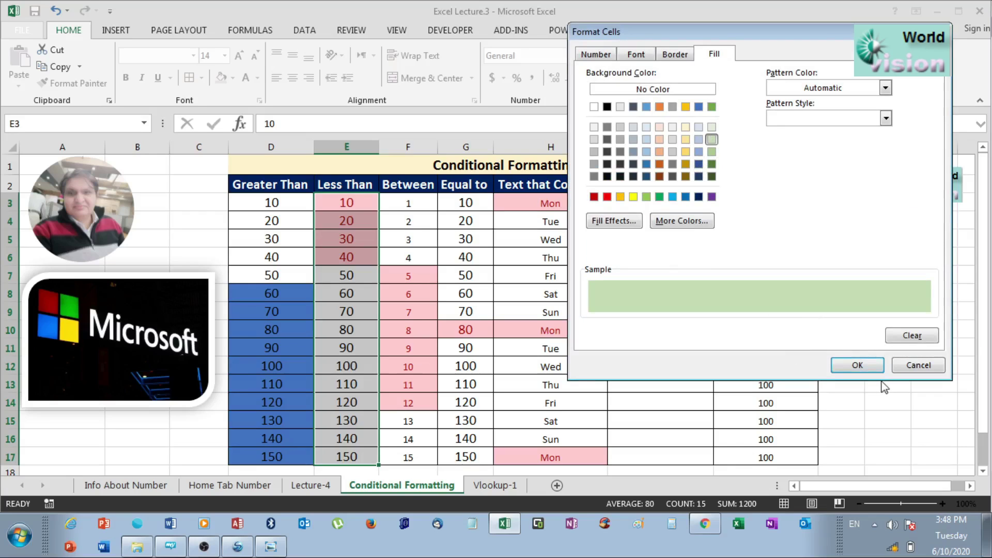
click(858, 365)
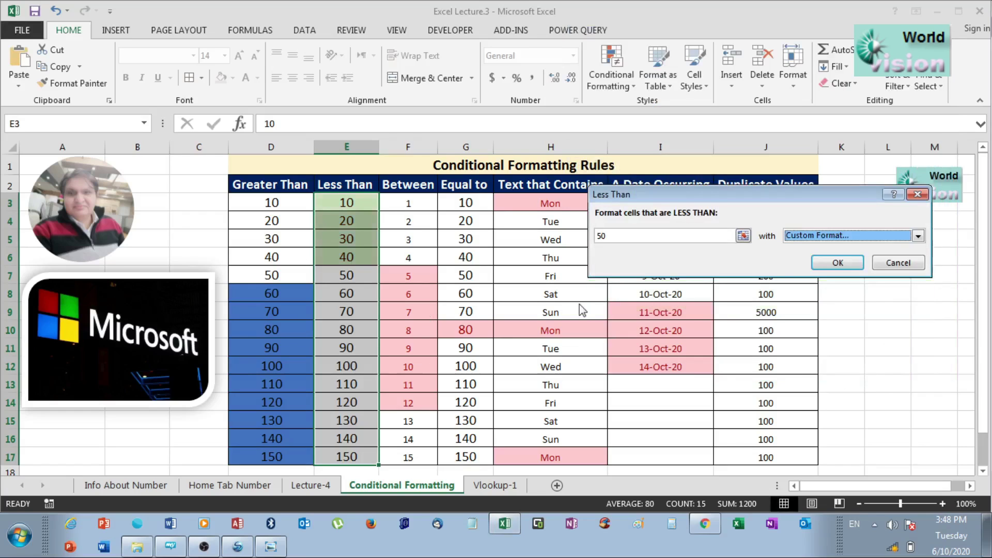
click(840, 262)
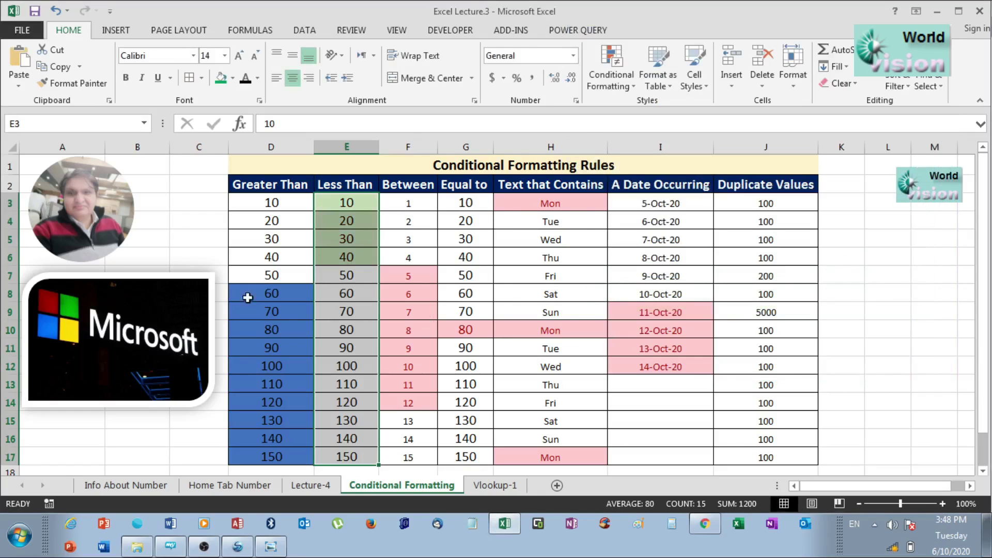
- Compare the highlighted and unhighlighted values in the Less Than column against the new rule
click(337, 332)
click(342, 221)
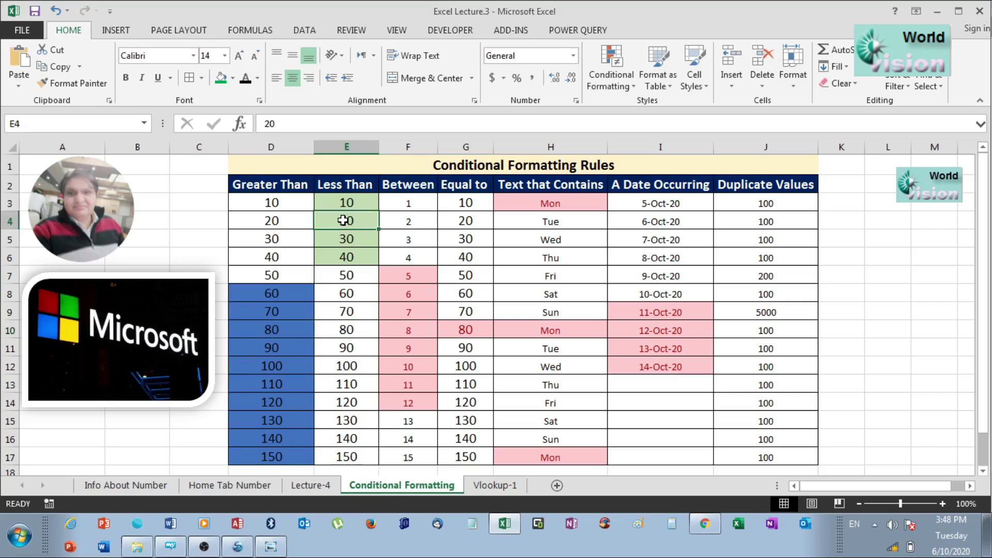
click(347, 310)
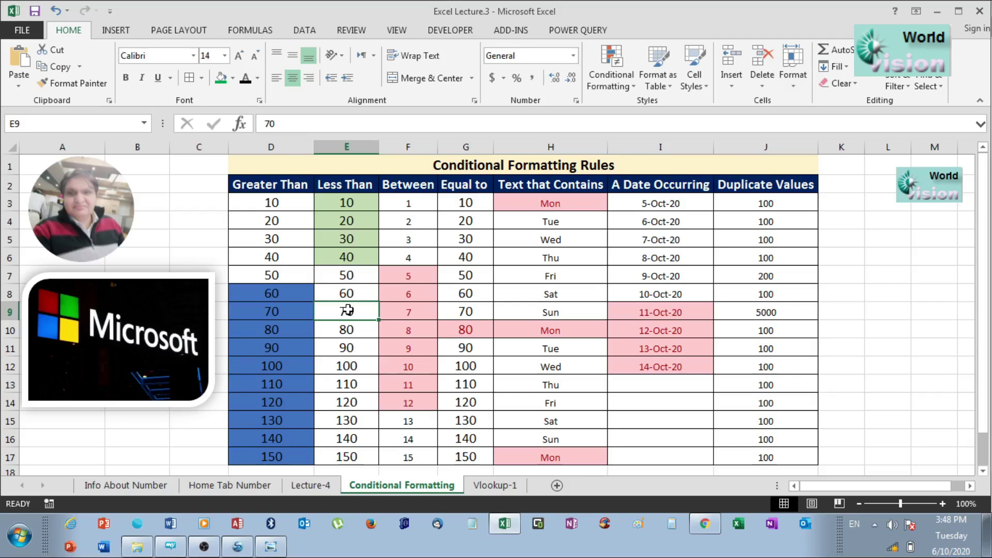
click(348, 216)
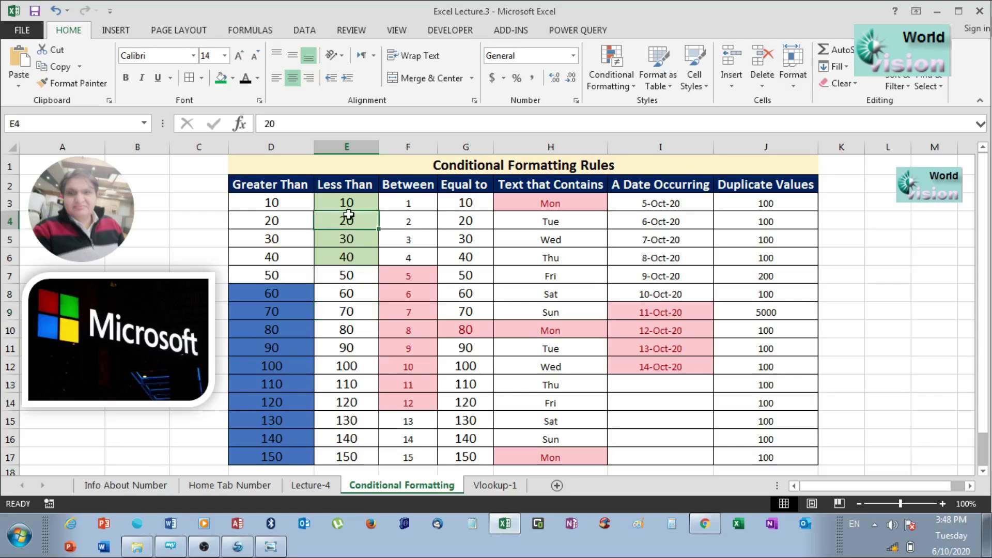
click(350, 285)
click(348, 199)
click(353, 298)
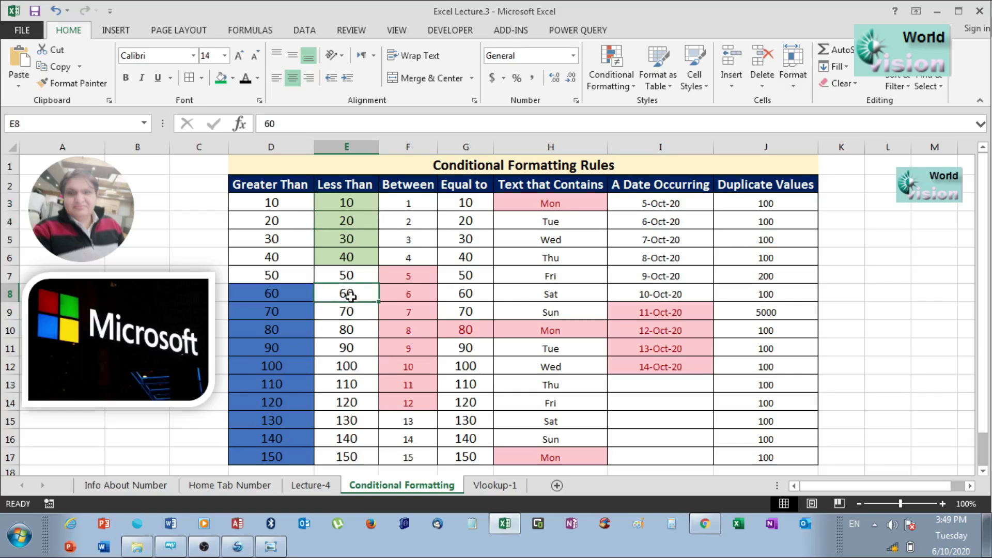
- Clear the conditional formatting rules from the Between values in F3:F17
drag(414, 203, 411, 457)
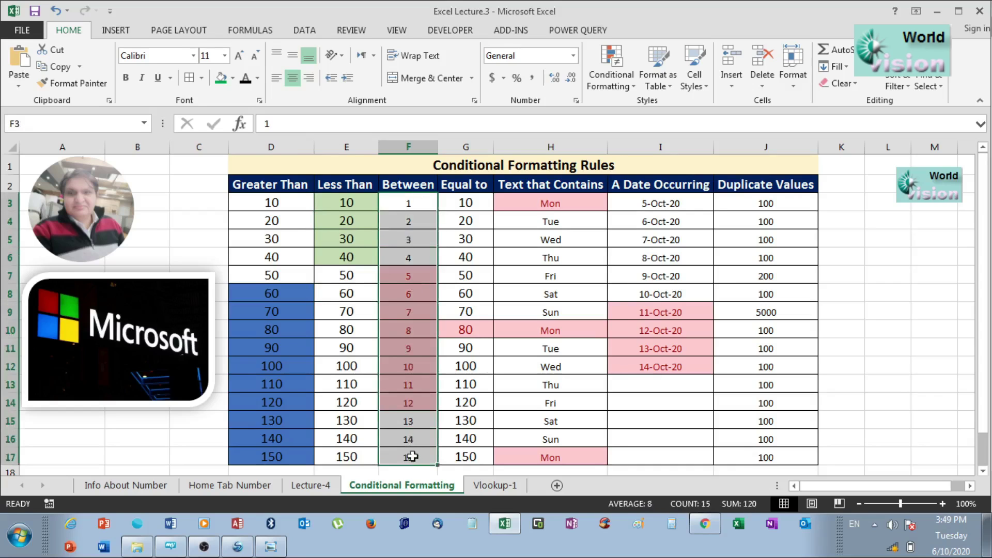
click(613, 85)
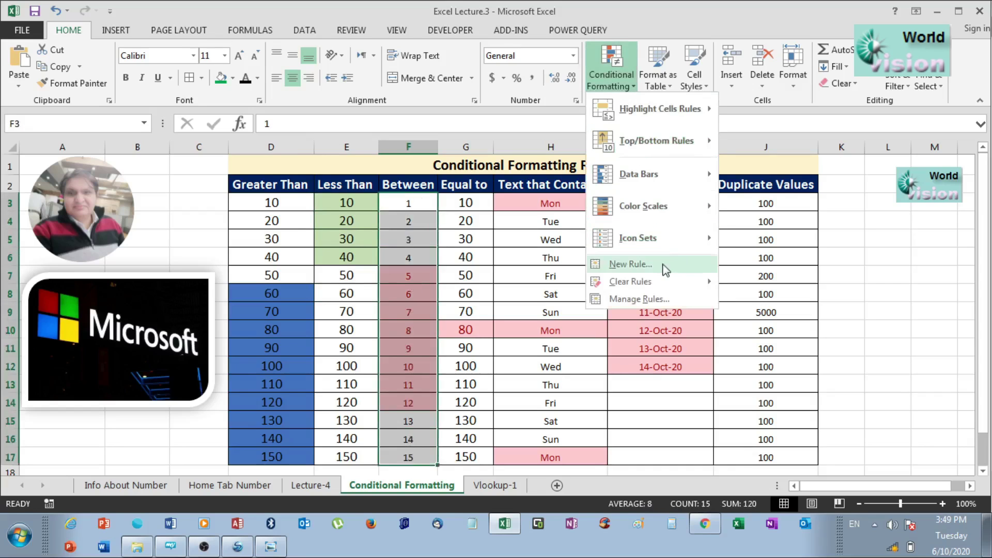
mouse_move(651, 283)
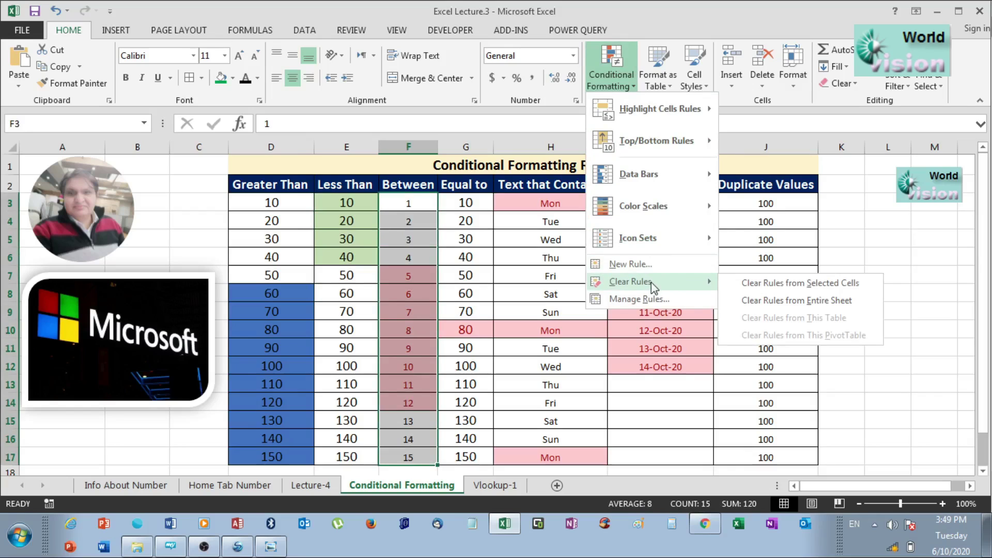
click(752, 282)
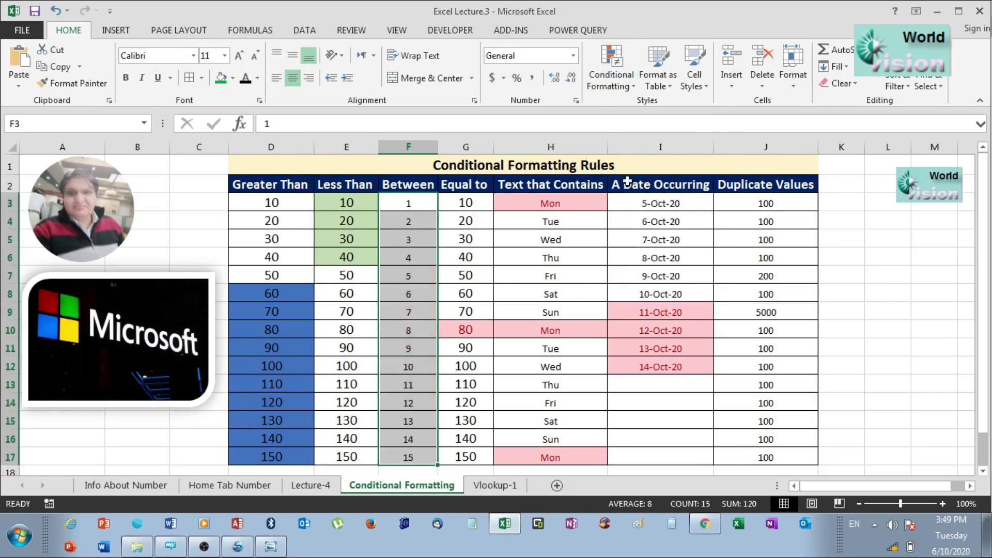
- Set up a Between highlight rule on F3:F17 with limits of 4 and 10
click(632, 81)
mouse_move(666, 120)
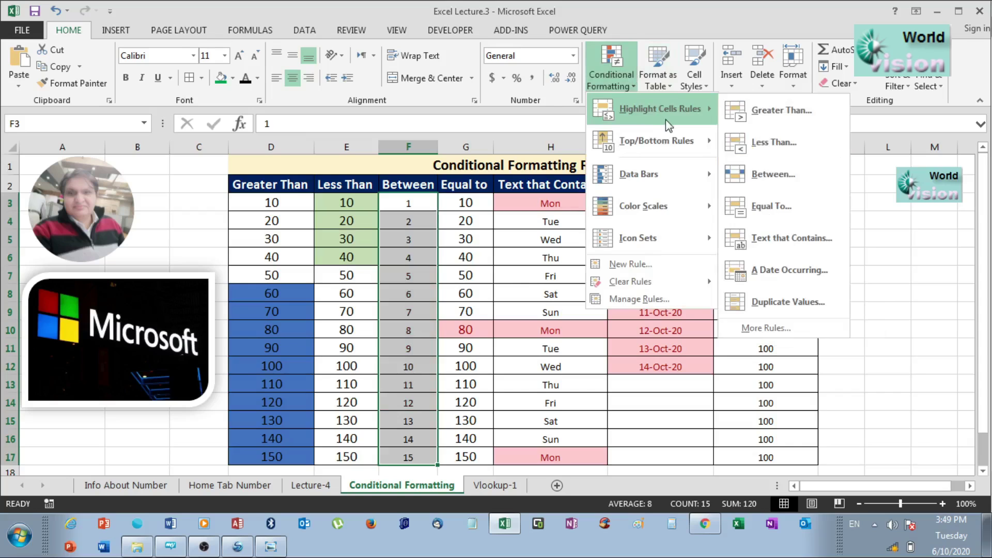
click(775, 174)
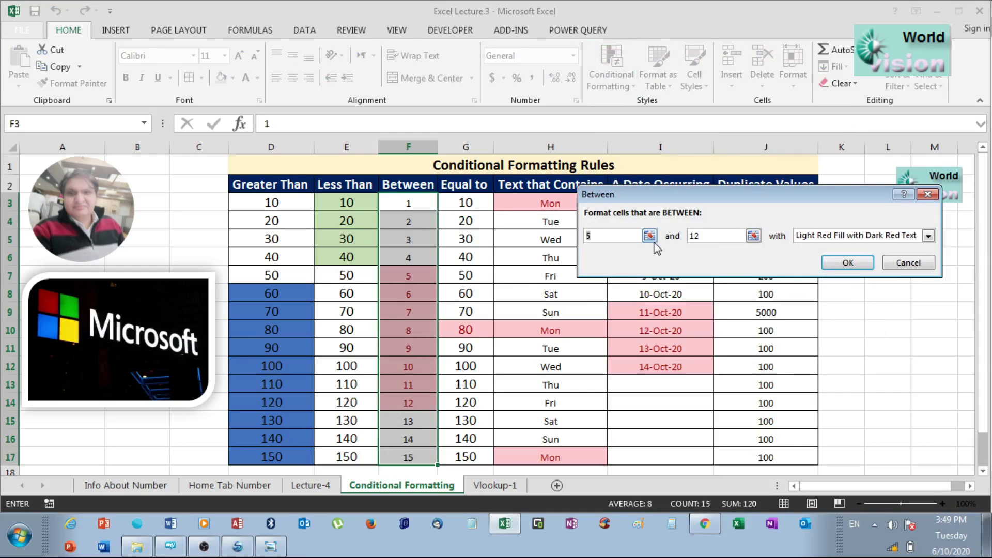
drag(631, 197, 641, 175)
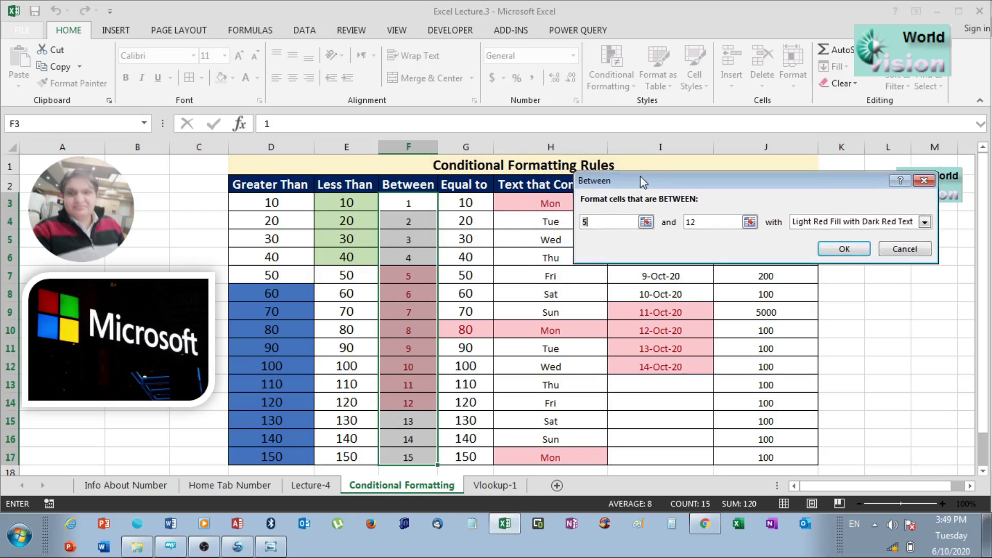
click(600, 225)
key(BackSpace)
text(4)
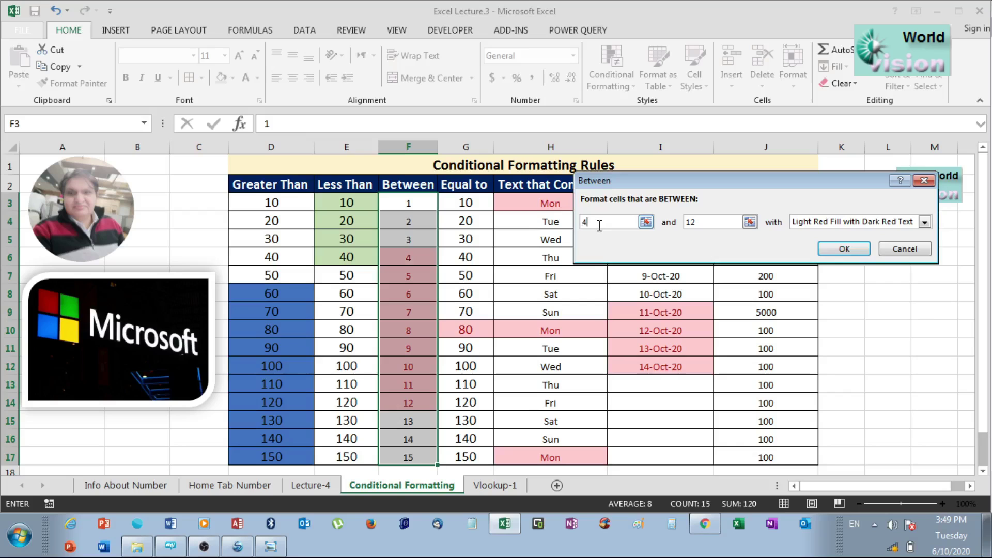
click(711, 221)
key(BackSpace)
text(10)
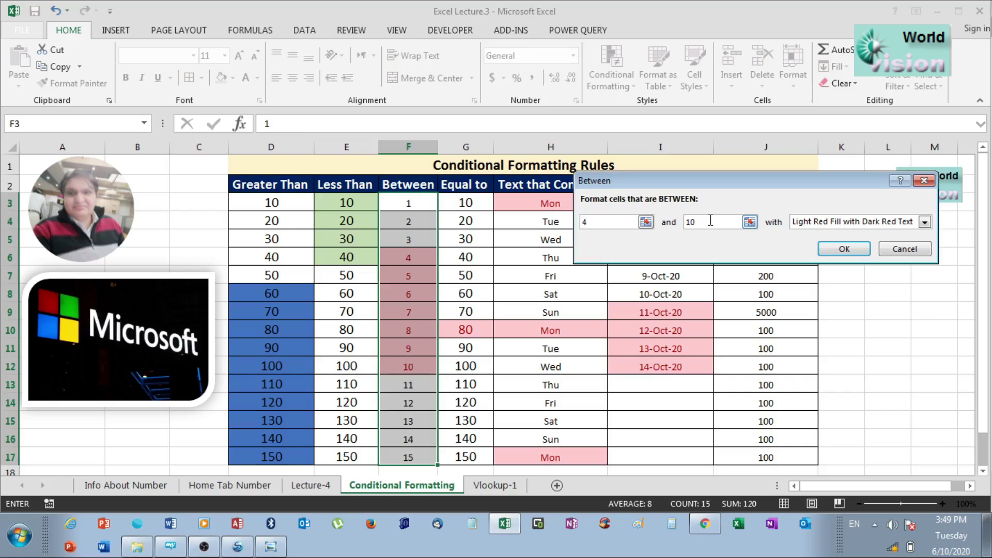
- Give the Between rule the Red Text format and apply it
click(925, 222)
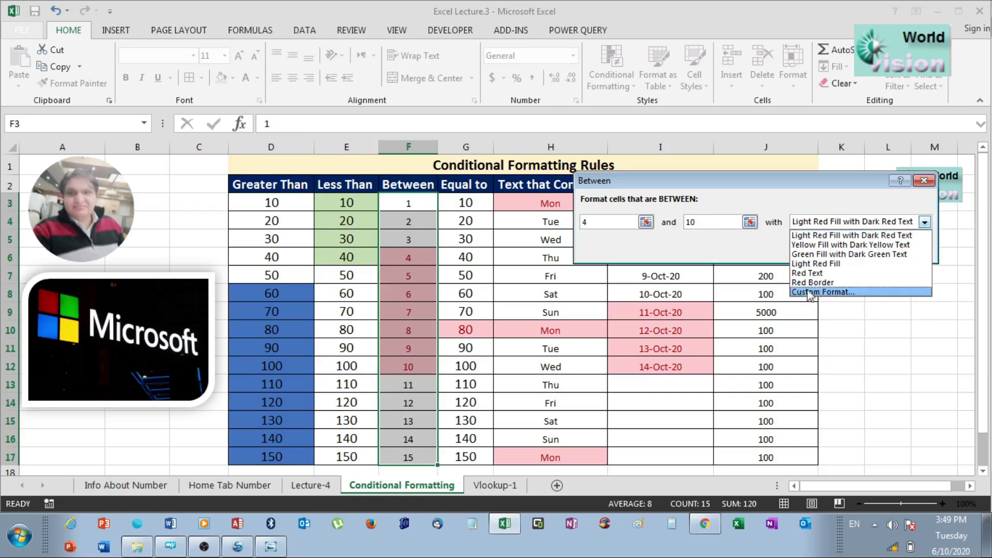
click(821, 272)
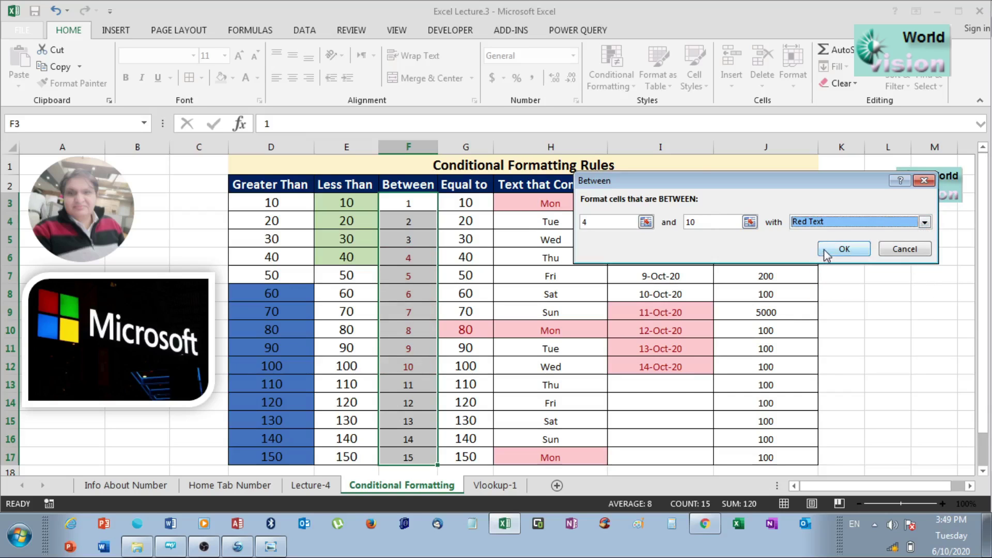
click(844, 249)
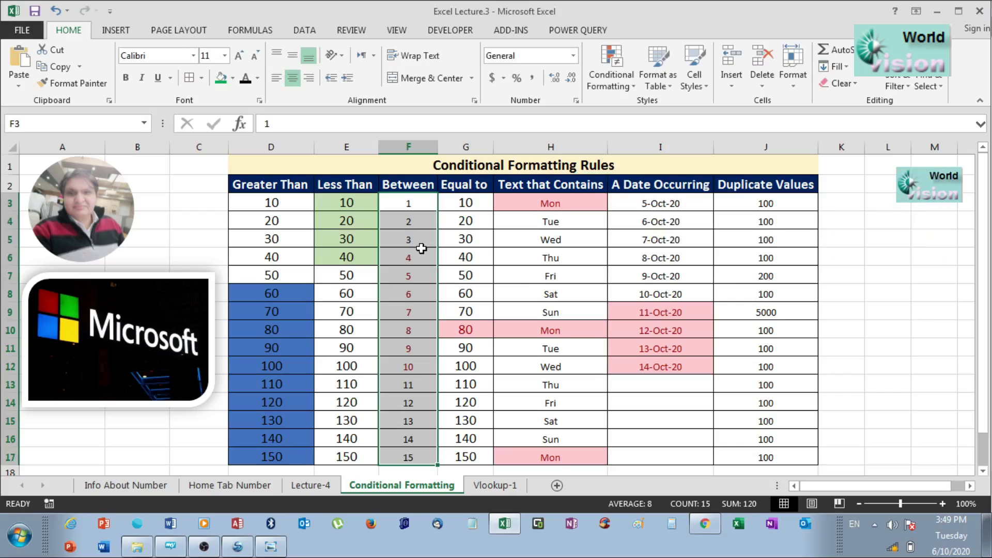
- Add a Between highlight rule to F6:F12 for values from 6 to 9 with a custom solid green fill
drag(421, 249, 416, 365)
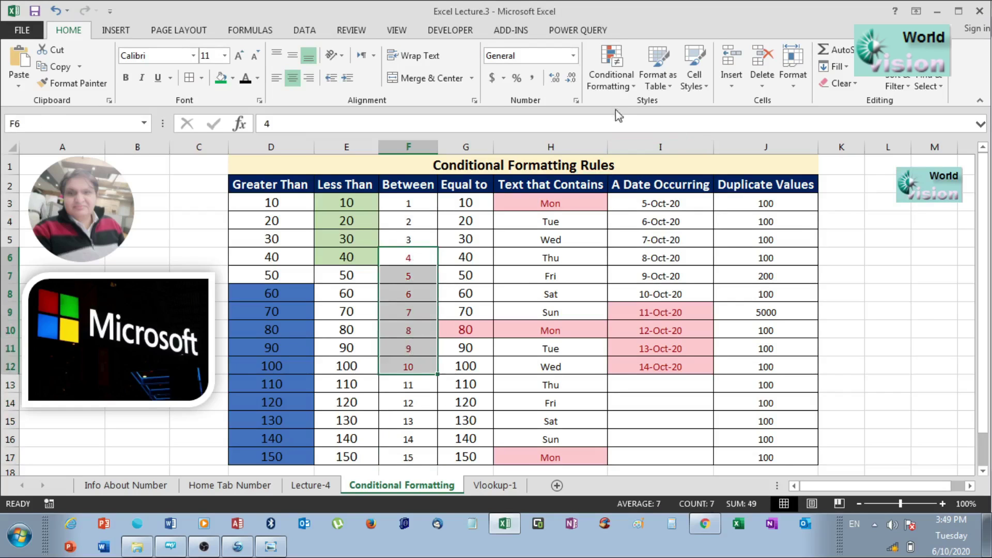
click(618, 93)
mouse_move(668, 106)
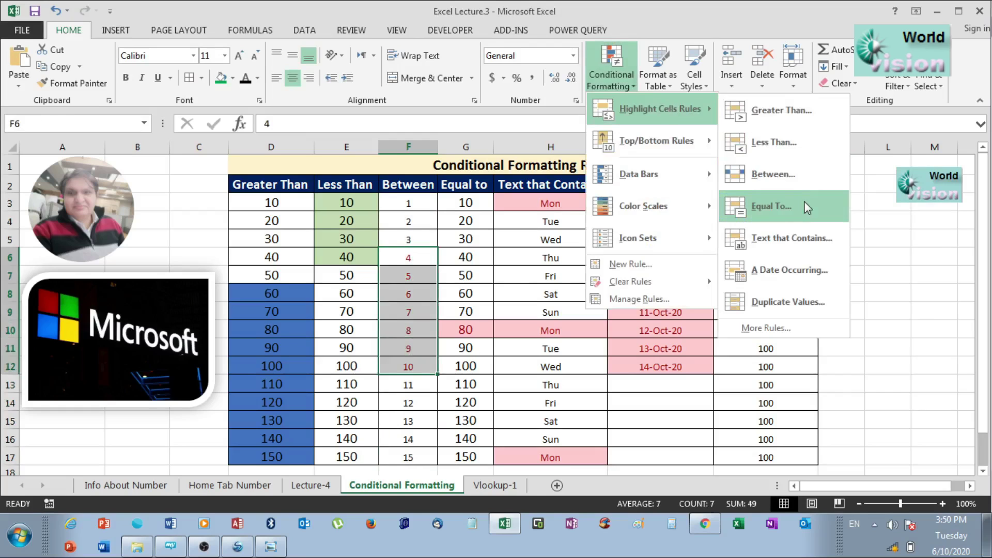
click(778, 176)
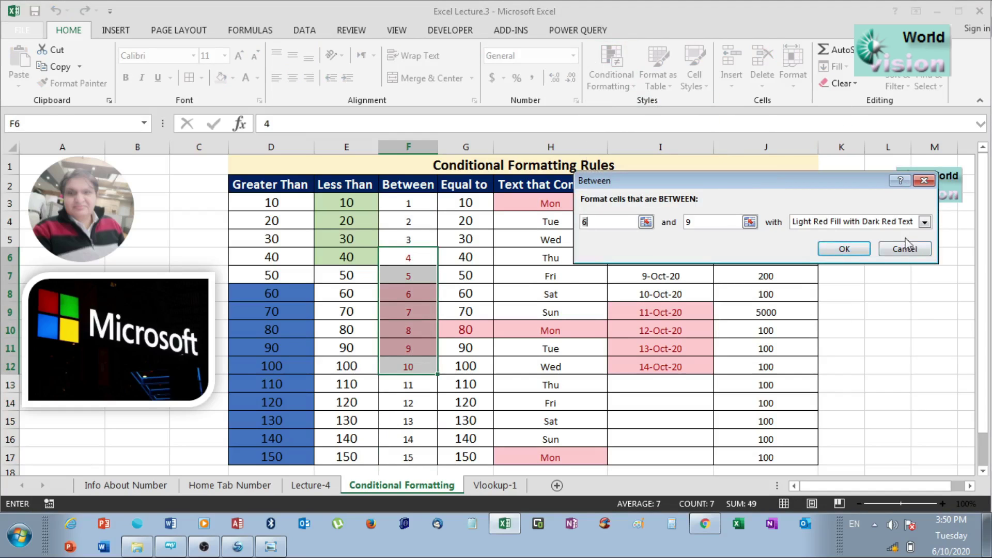
click(924, 227)
click(844, 292)
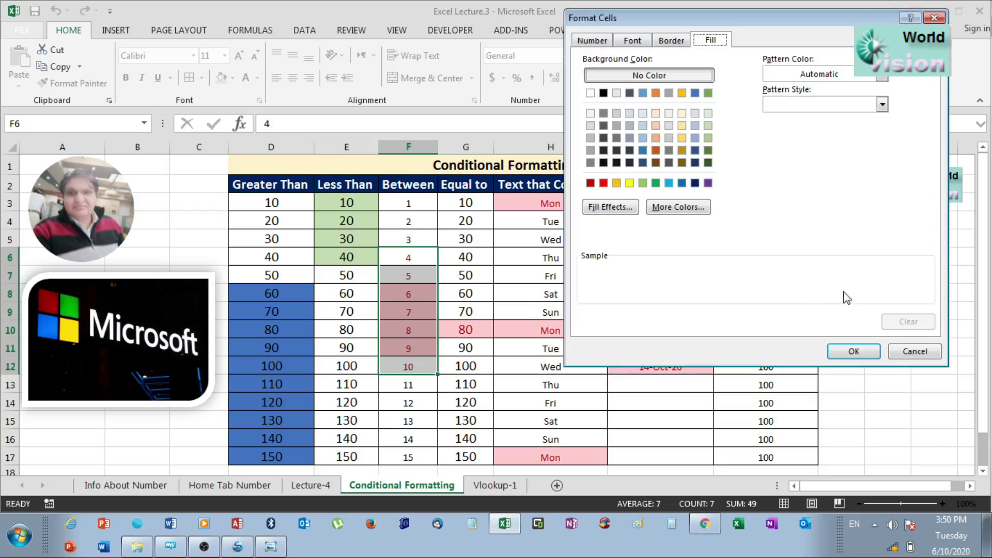
click(656, 183)
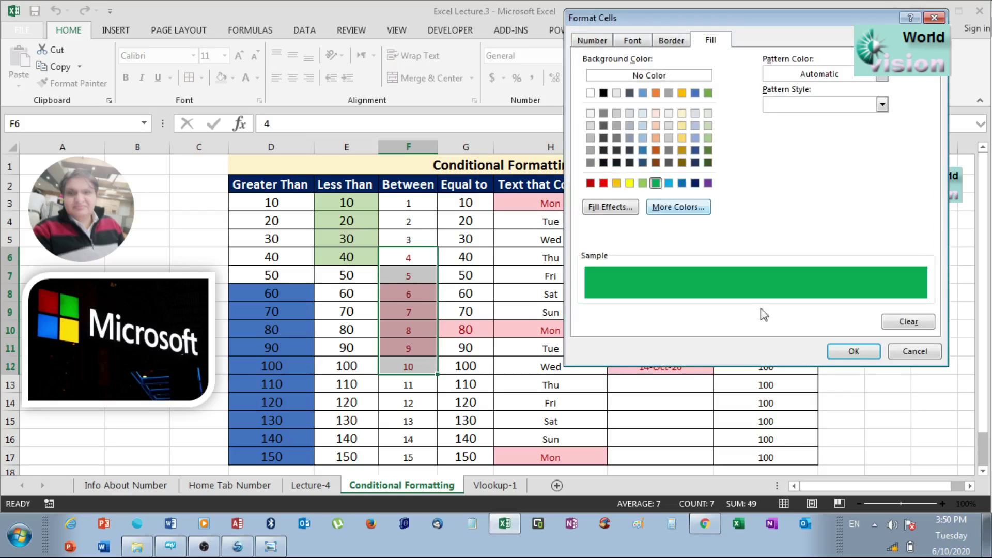
click(854, 352)
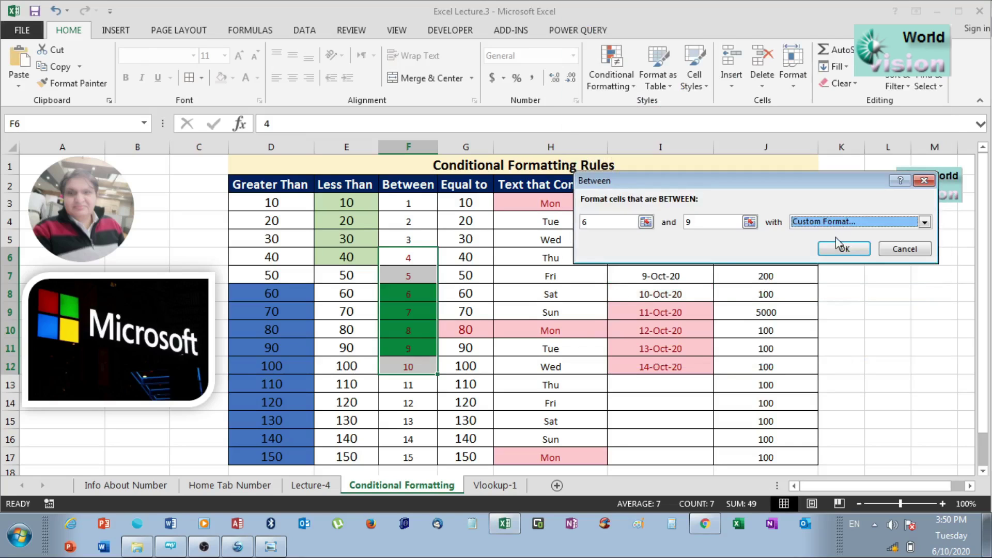
click(844, 250)
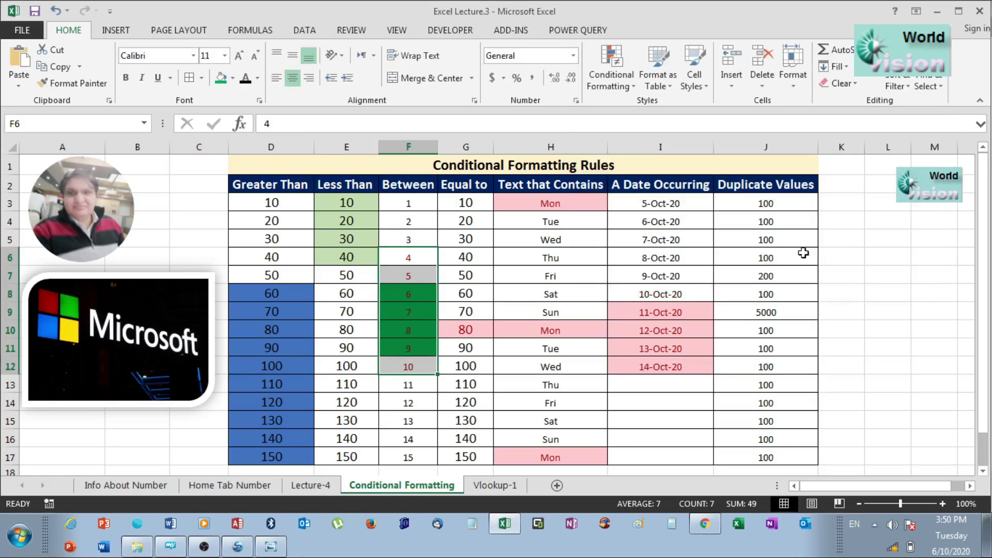
- Set up another Between highlight rule on F6:F12 with limits of 4 and 10
click(422, 256)
click(420, 365)
drag(421, 253, 423, 371)
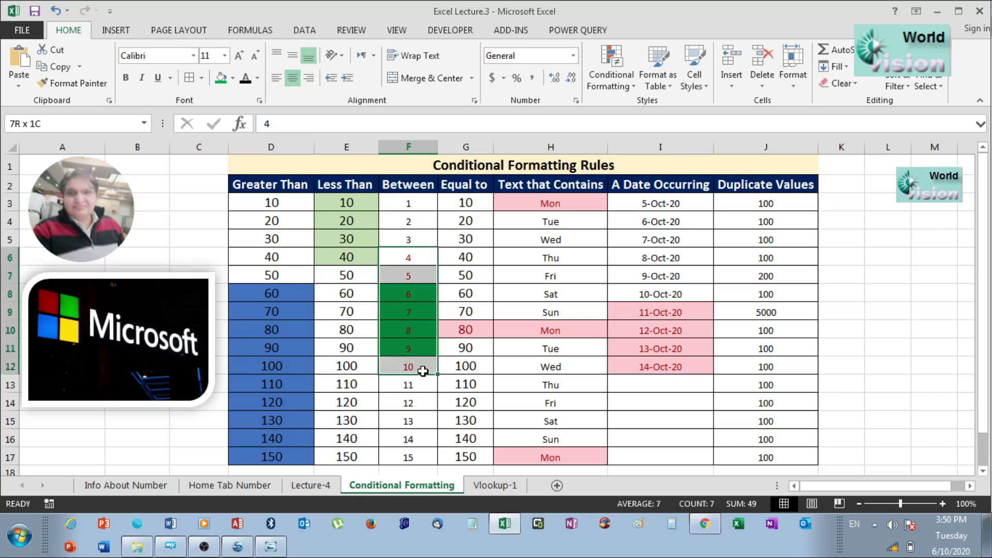
click(623, 91)
mouse_move(677, 105)
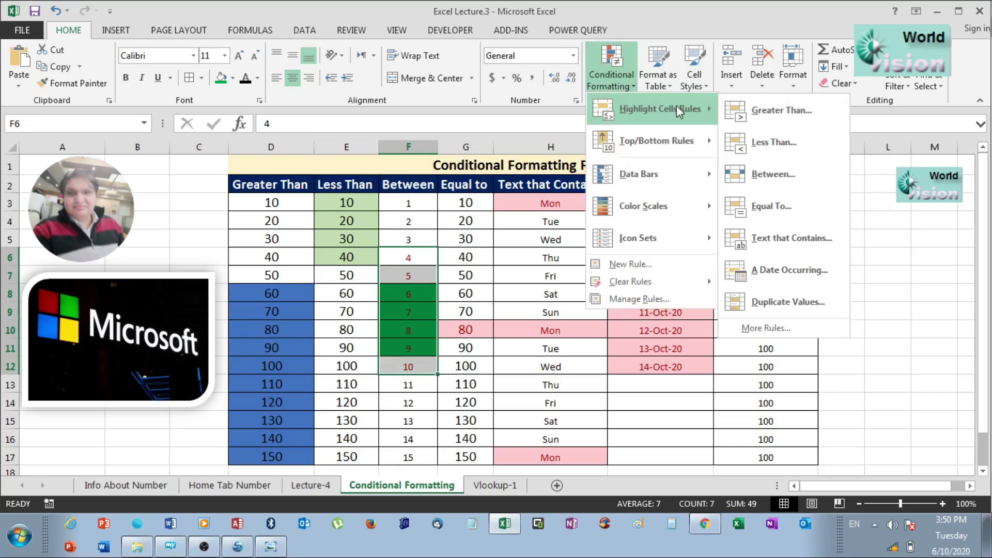
click(806, 175)
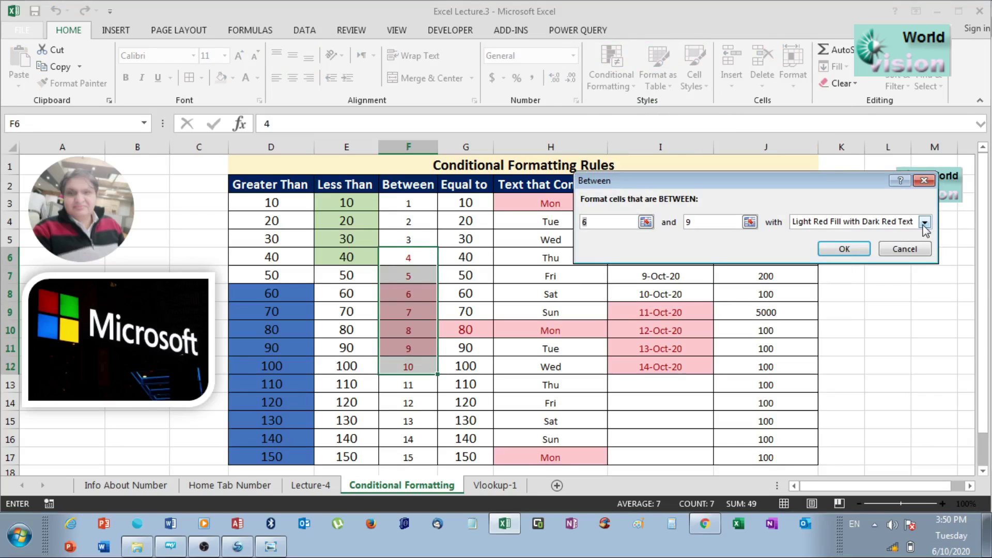
key(BackSpace)
text(4)
click(707, 222)
key(BackSpace)
text(10)
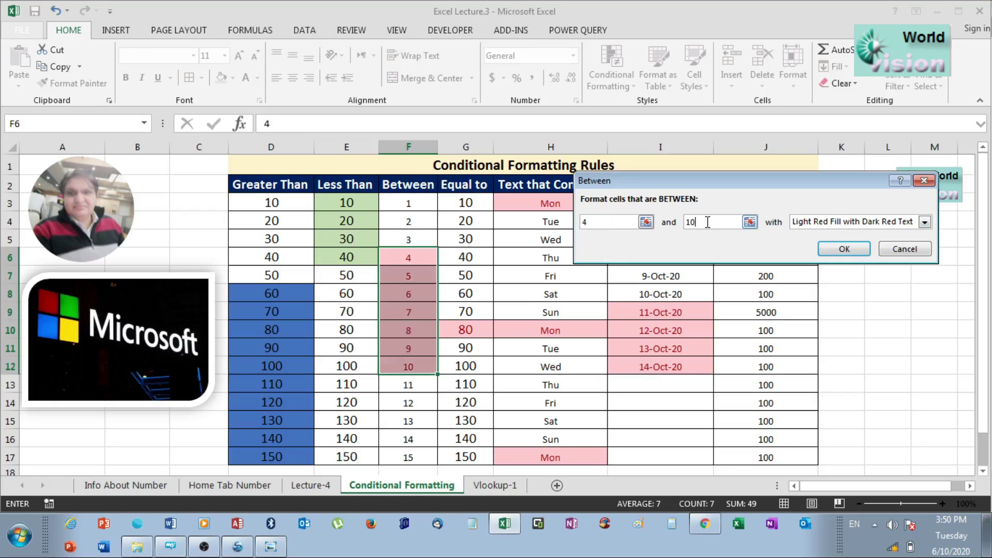
- Choose a custom format with a solid green fill for the 4 to 10 Between rule
click(925, 222)
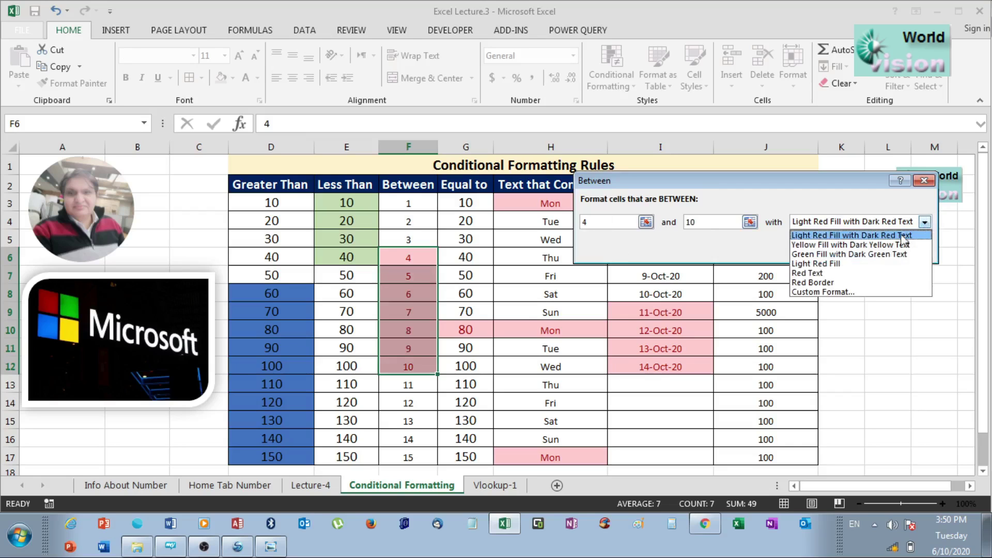
click(821, 292)
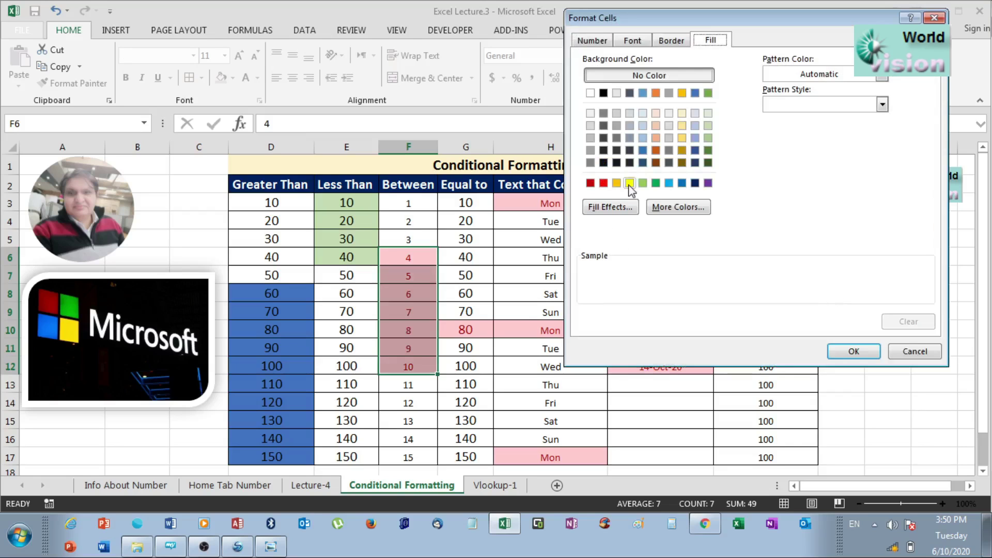
click(656, 182)
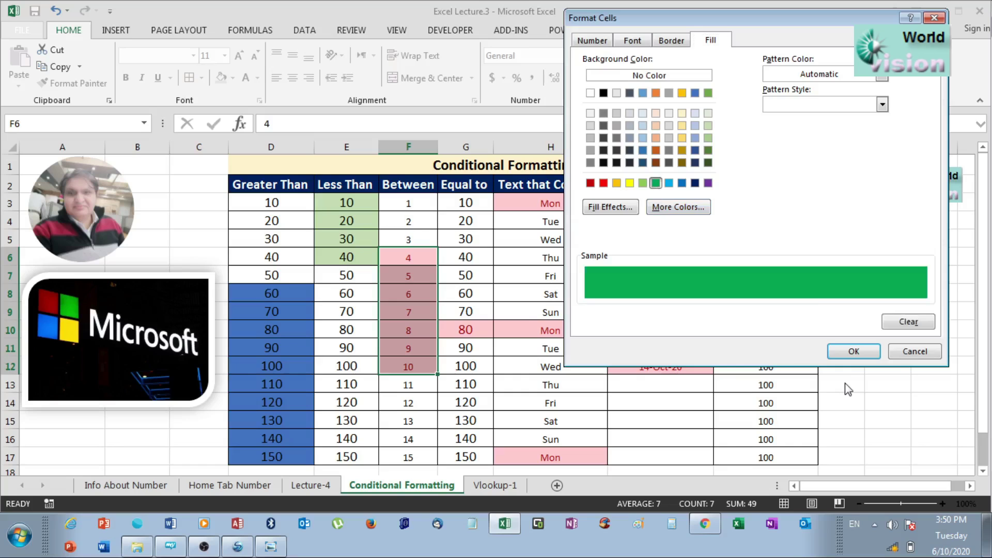
click(847, 351)
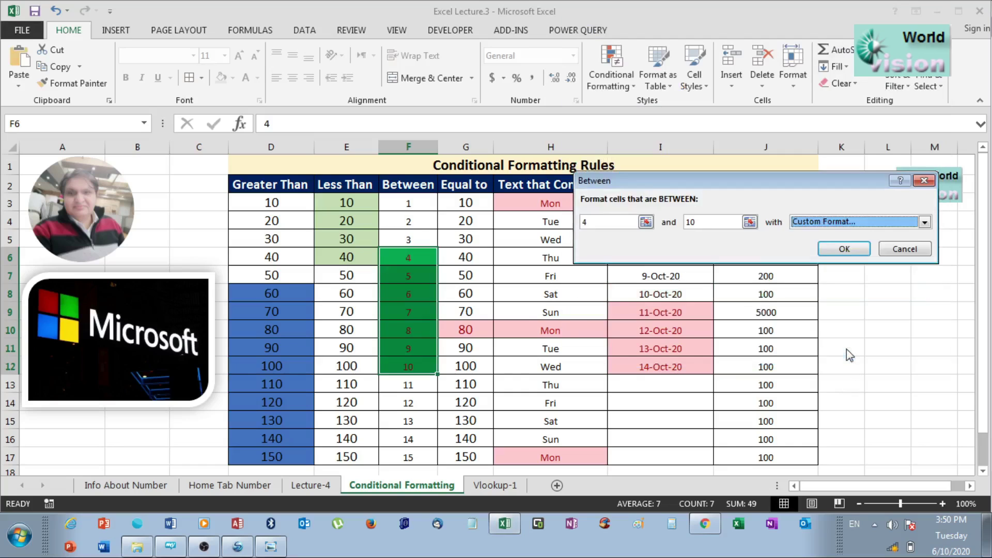
- Apply the Between rule for values from 4 to 10 to F6:F12 and check the cells in the Between column
click(844, 248)
click(563, 323)
click(412, 203)
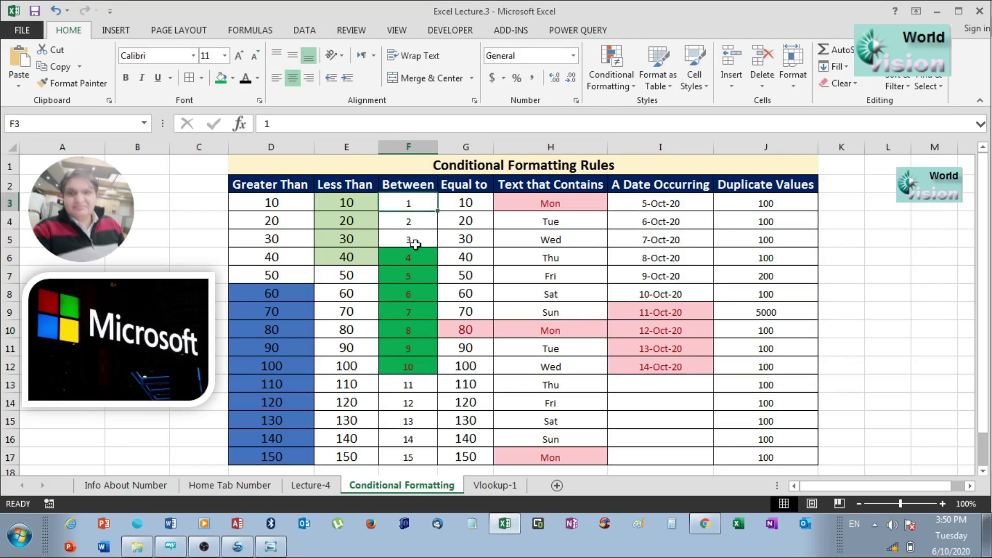
click(414, 312)
- Clear the conditional formatting rules from the Equal to column cells G3:G17
click(472, 204)
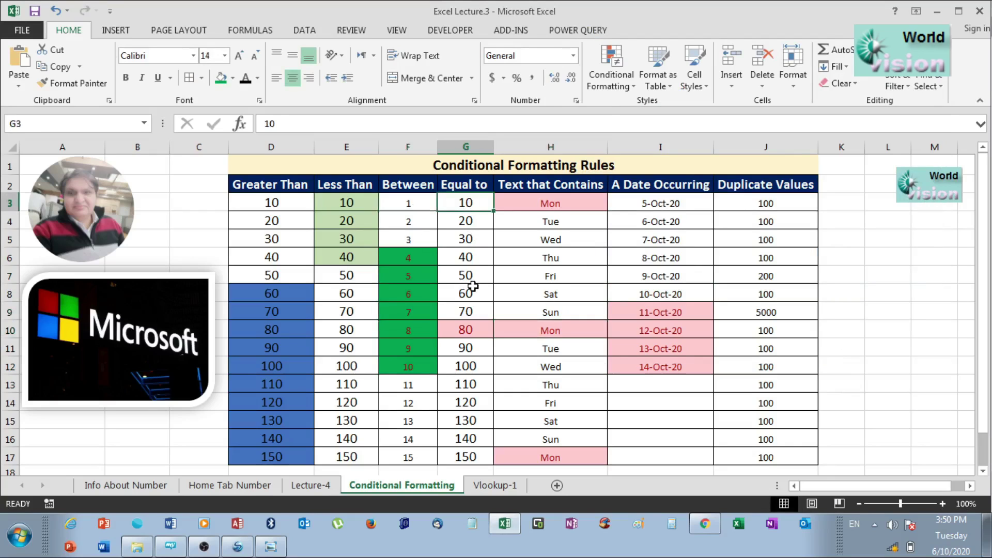
drag(476, 199, 473, 457)
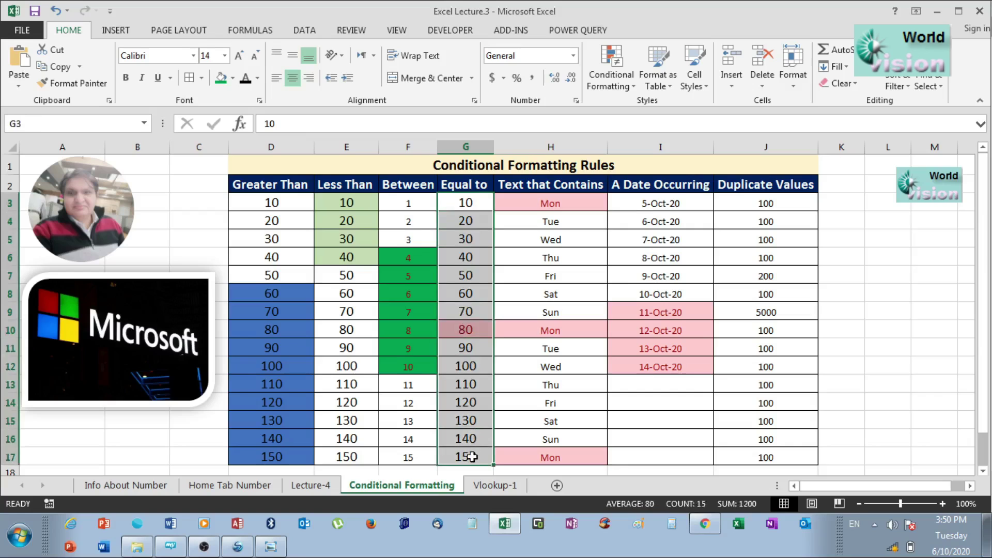
click(627, 87)
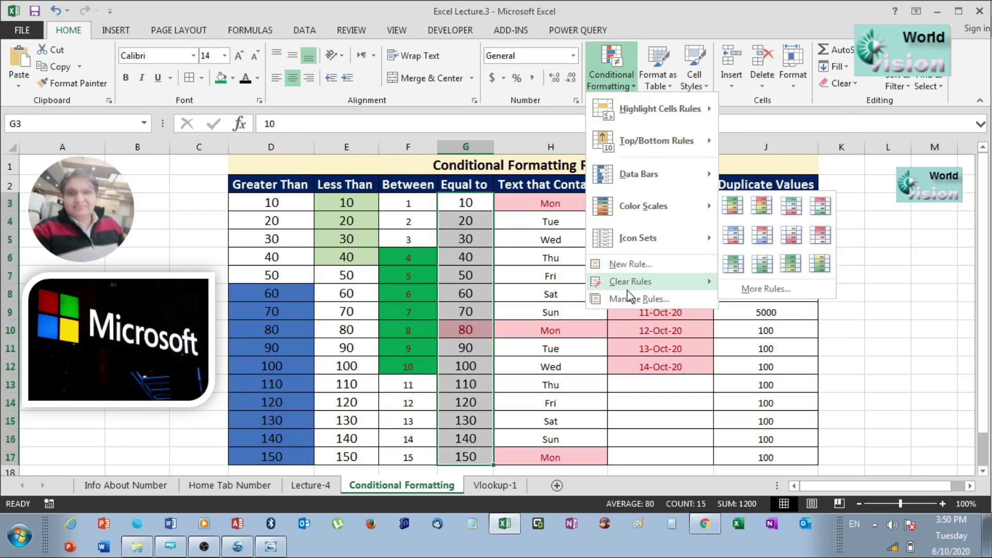
mouse_move(631, 288)
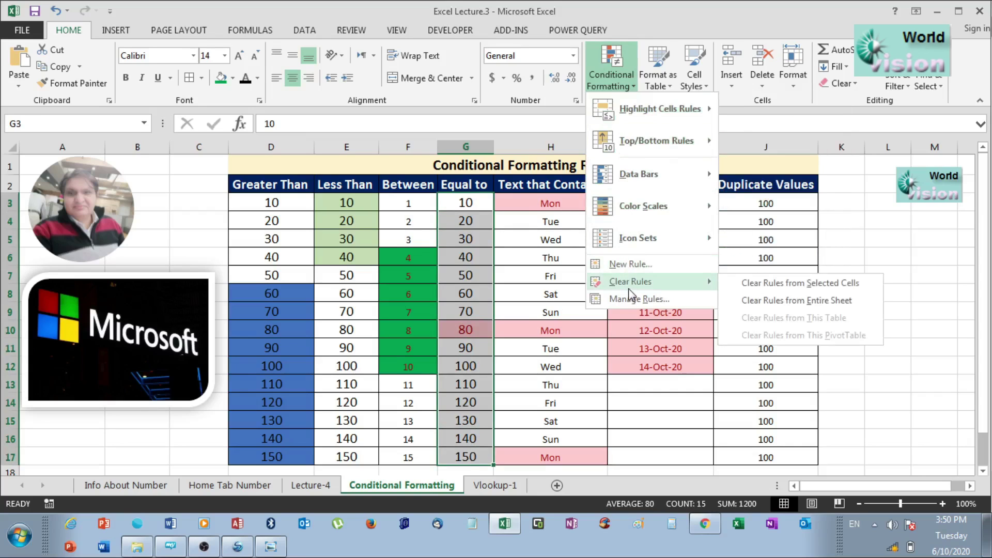
click(734, 284)
click(516, 293)
- Add an Equal To highlight rule to G3:G17 for the value 100 with Light Red Fill with Dark Red Text
drag(480, 202, 473, 459)
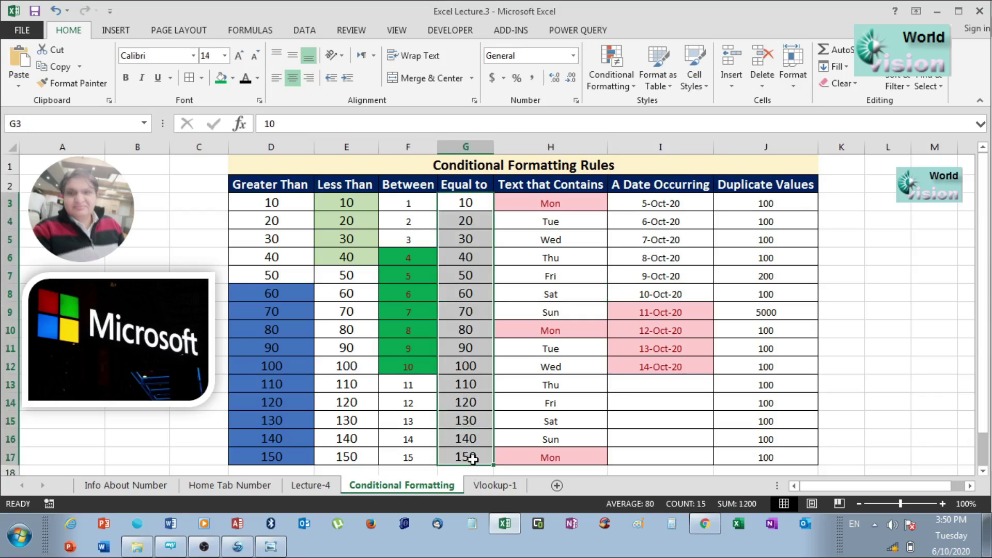
click(618, 82)
mouse_move(674, 111)
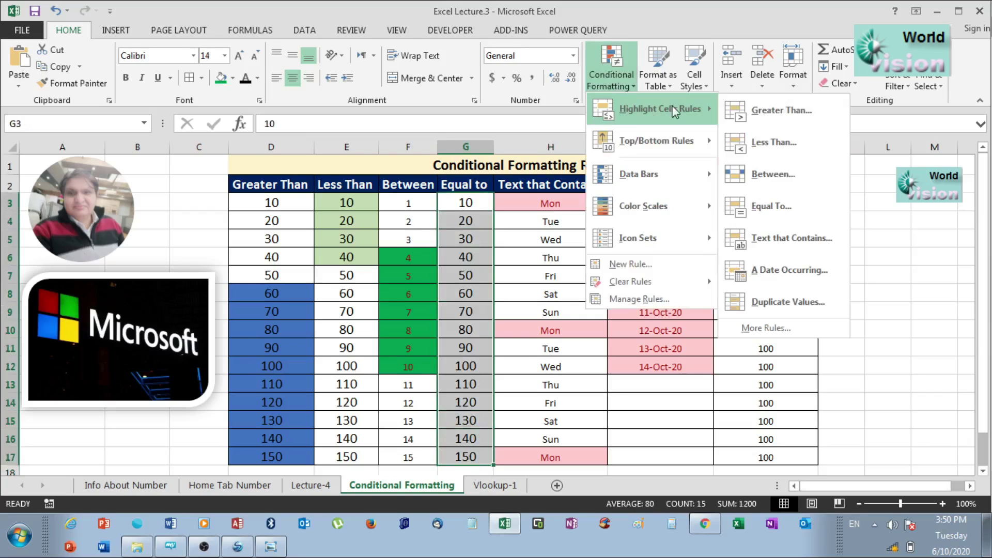
click(765, 204)
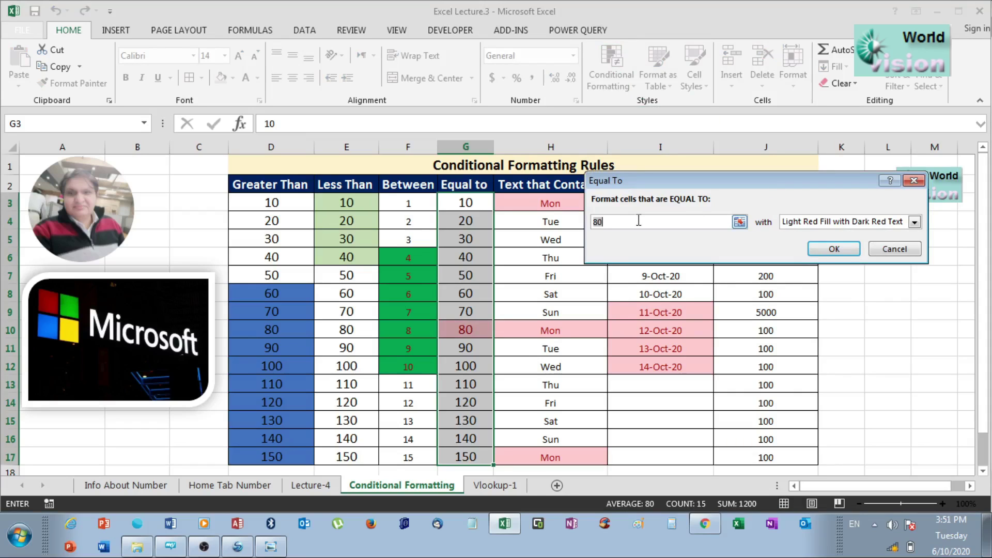
key(BackSpace)
key(BackSpace)
text(100)
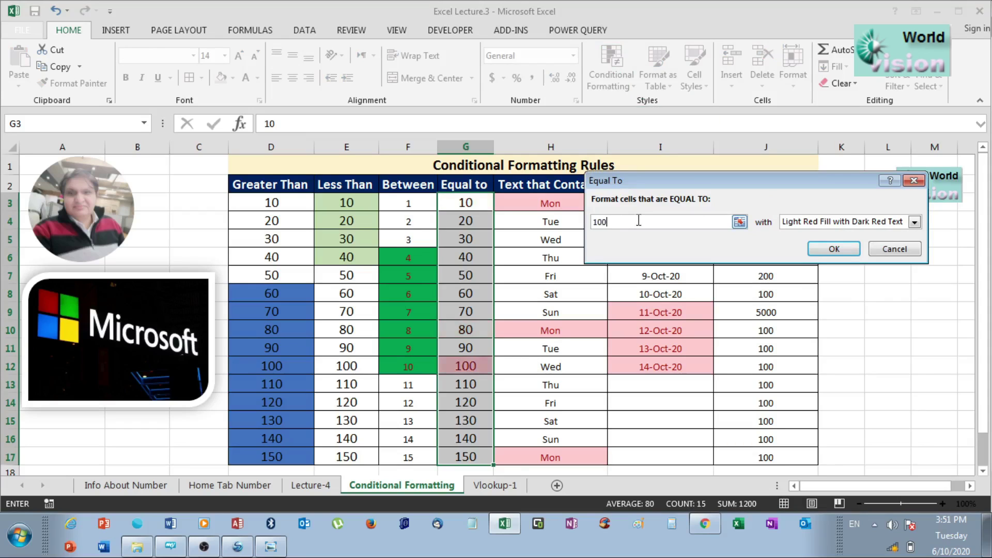
click(820, 248)
click(535, 307)
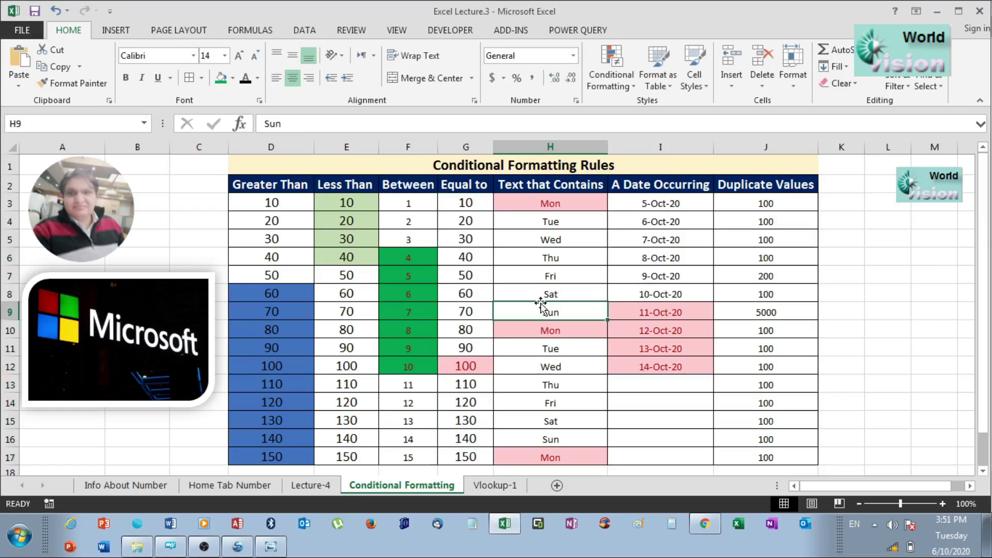
- Enter 100 in cell G7 of the Equal to column to test the rule
click(462, 368)
click(463, 260)
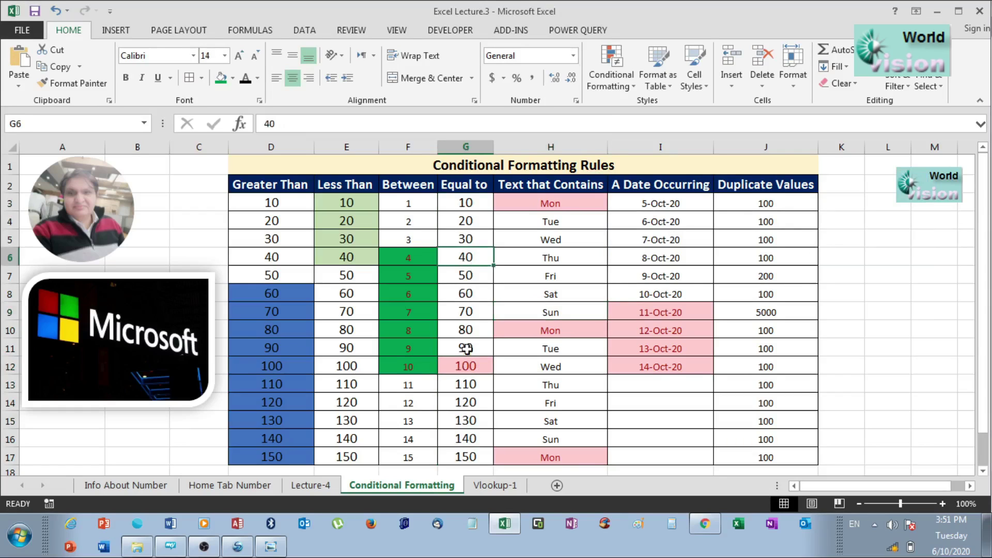
click(467, 368)
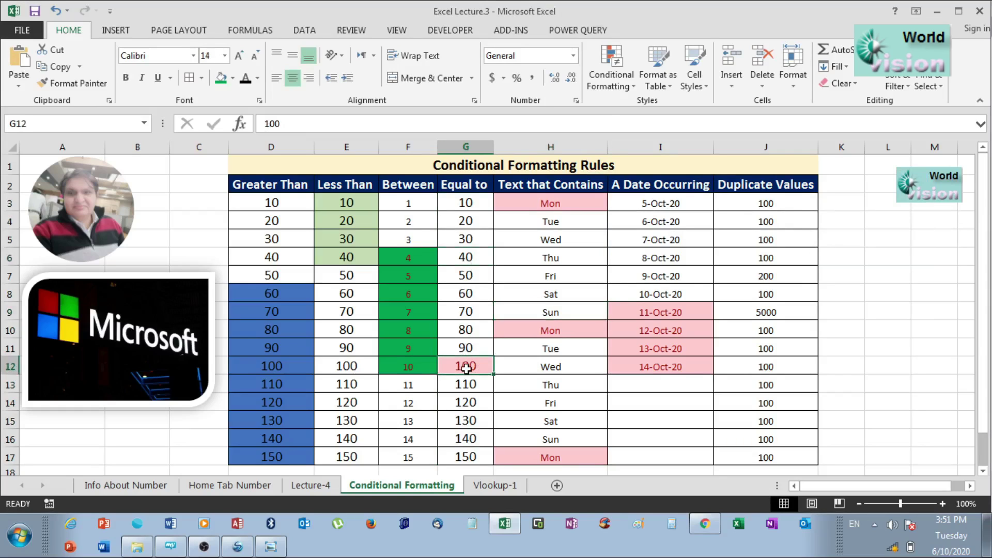
click(472, 277)
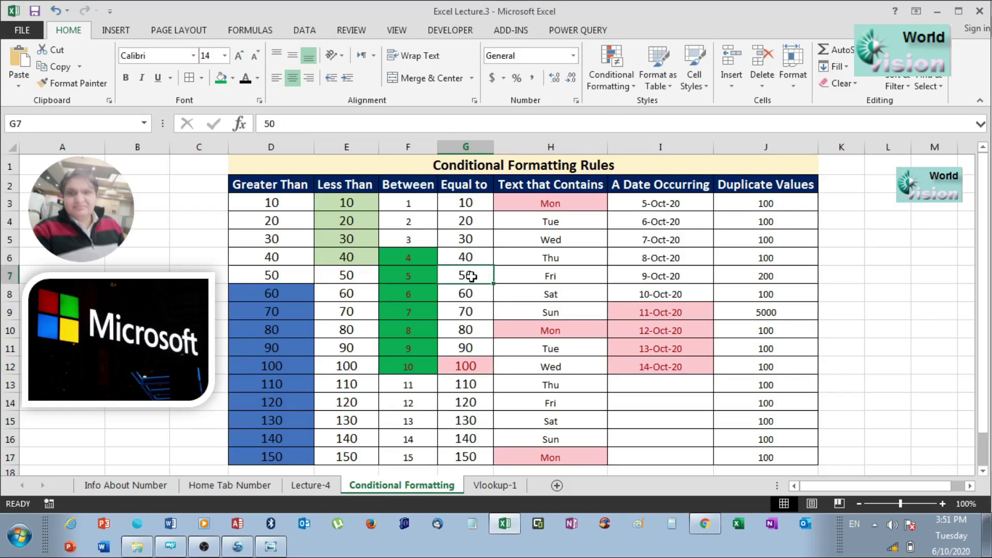
text(100)
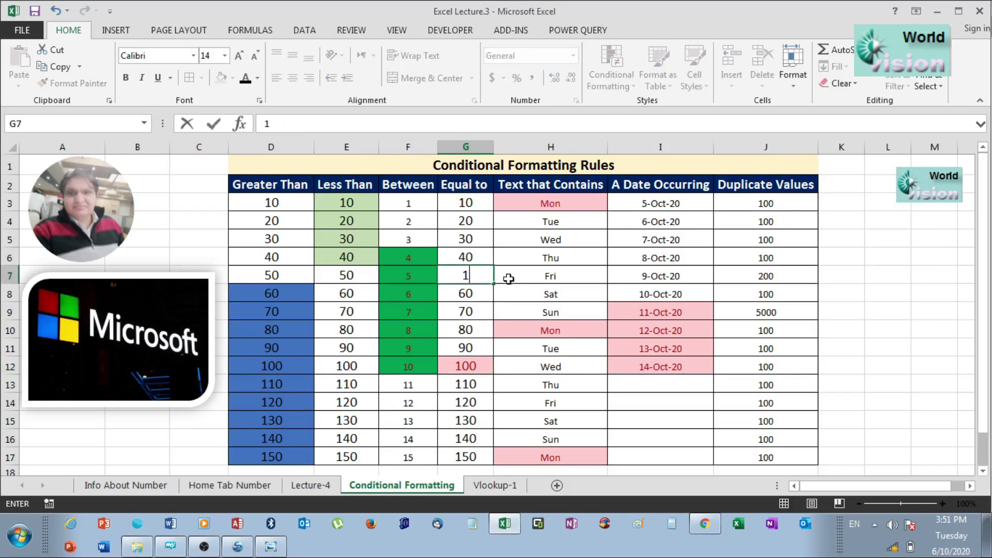
key(Up)
- Step through the cells of the Equal to column to examine which values the rule highlights
key(Down)
key(Down)
key(Up)
key(Up)
key(Up)
key(Down)
key(Down)
key(Down)
key(Up)
key(Up)
key(Up)
key(Up)
key(Up)
key(Up)
key(Up)
key(Down)
key(Down)
key(Down)
key(Down)
key(Down)
key(Down)
key(Down)
key(Down)
key(Down)
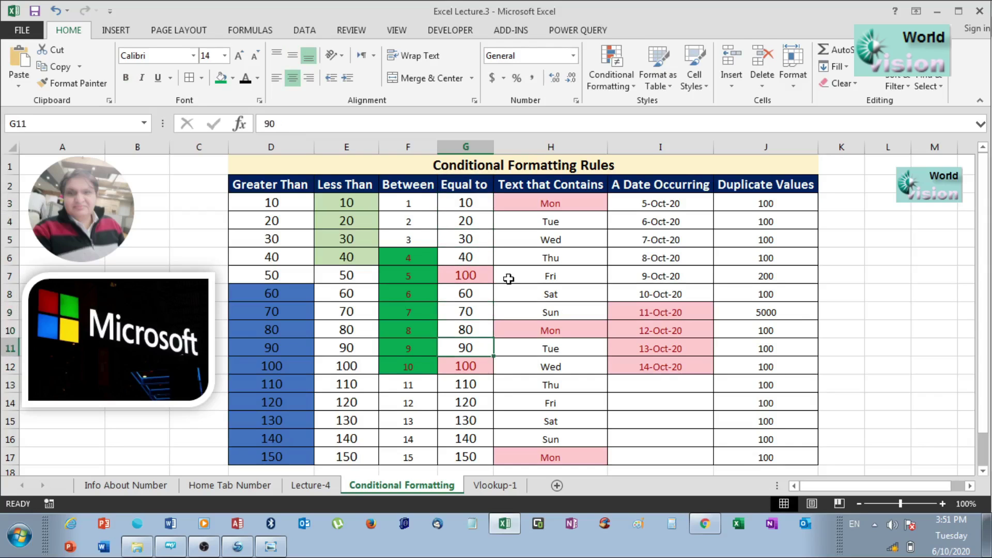
- Enter 100 in cell G10 as a second test of the Equal To rule
key(Down)
key(Down)
key(Down)
key(Up)
key(Up)
key(Up)
key(Up)
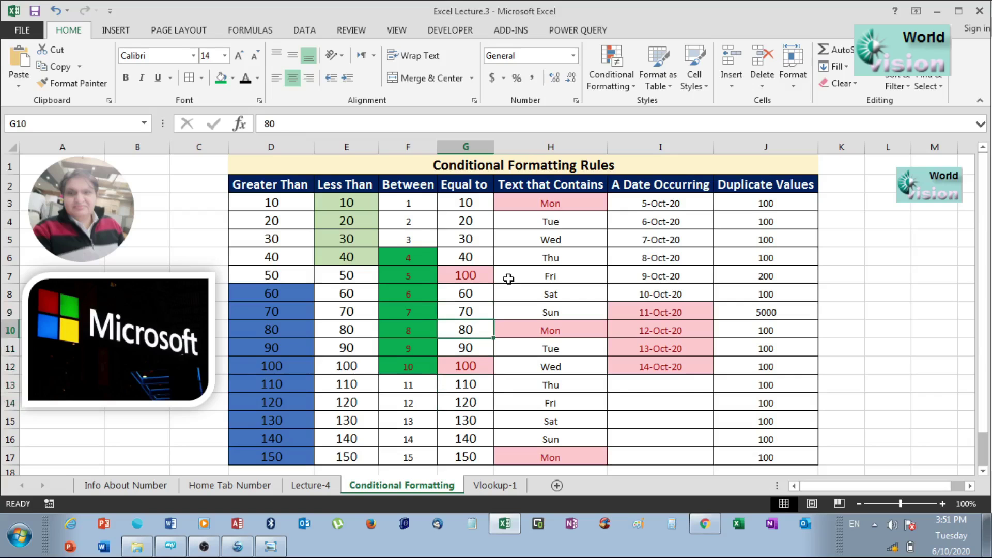
text(100)
key(Return)
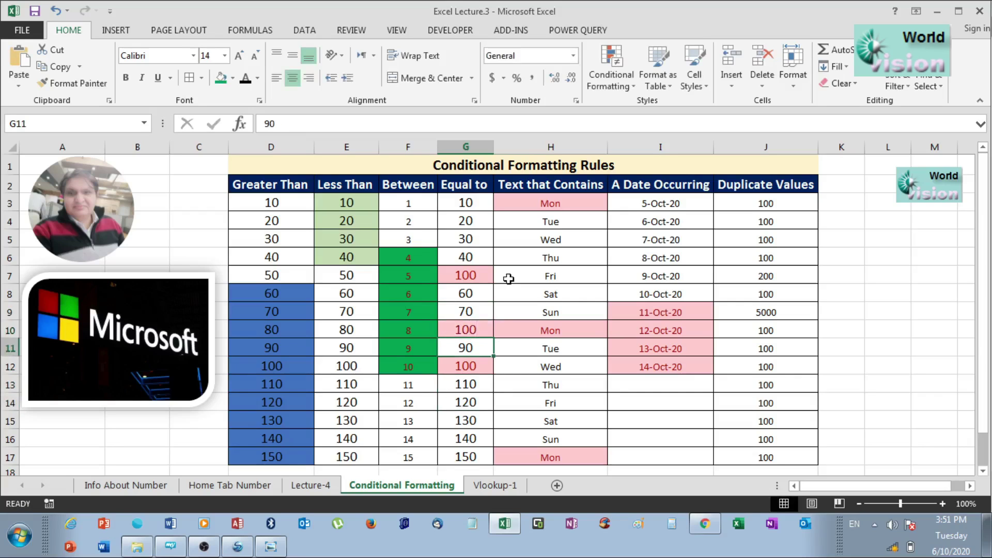
key(Up)
key(Up)
key(Up)
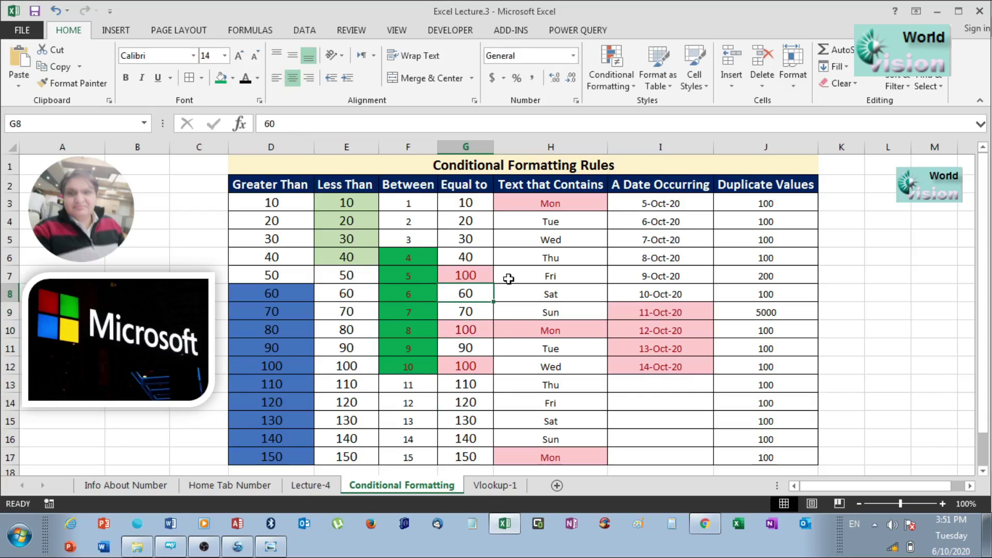
- Clear the conditional formatting rules from the Text that Contains column cells H3:H17
drag(585, 203, 571, 454)
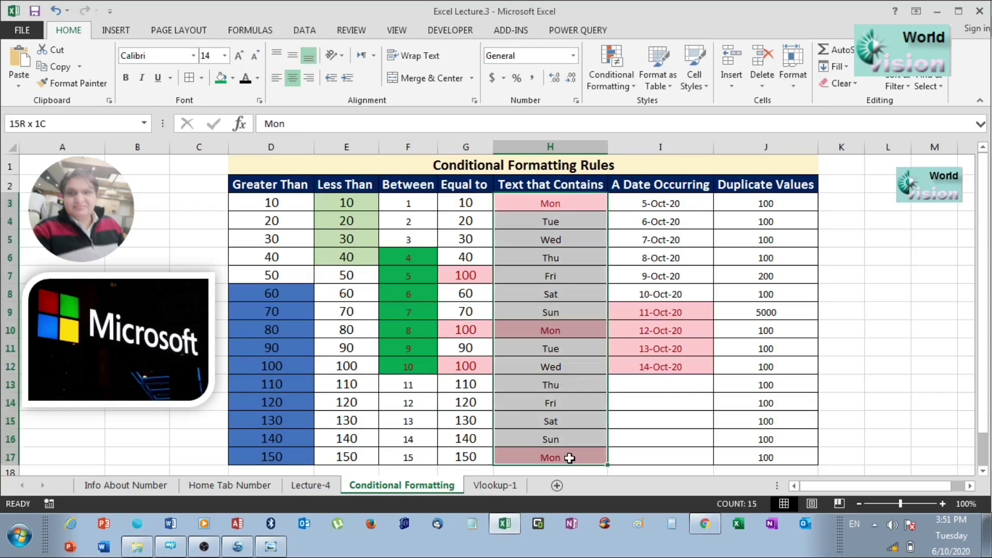
click(612, 82)
mouse_move(648, 281)
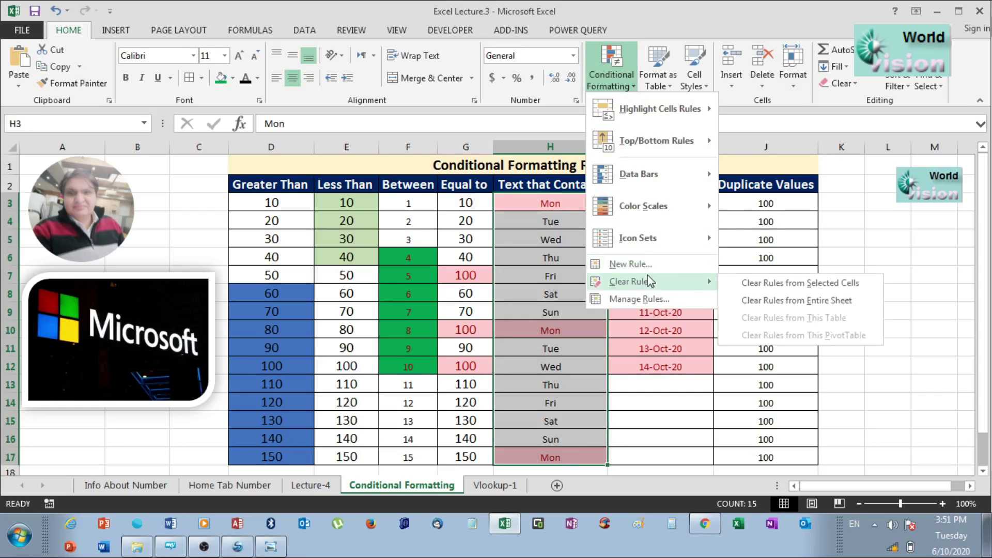
click(745, 282)
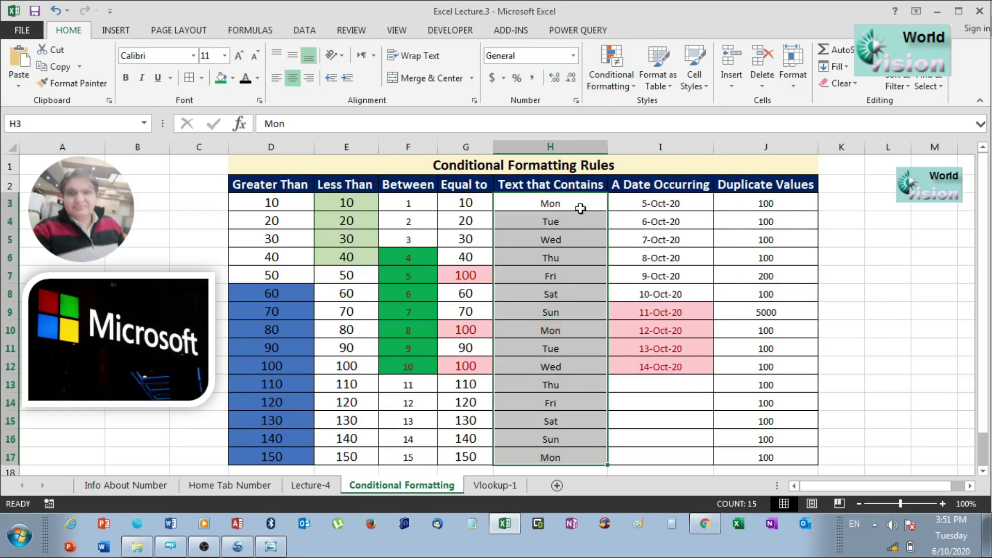
- Add a Text That Contains rule to H3:H17 for "wed" with Light Red Fill with Dark Red Text
click(620, 94)
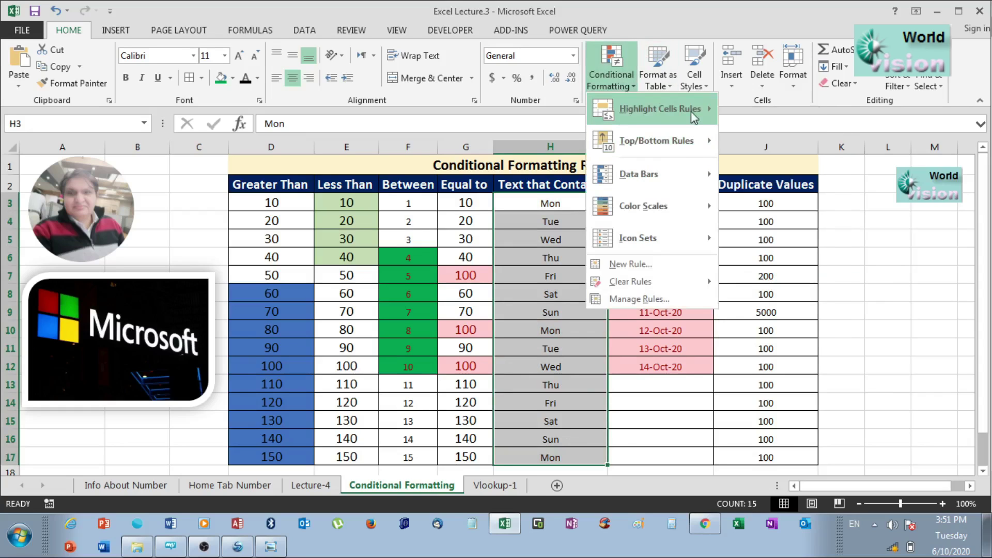
mouse_move(690, 111)
click(801, 248)
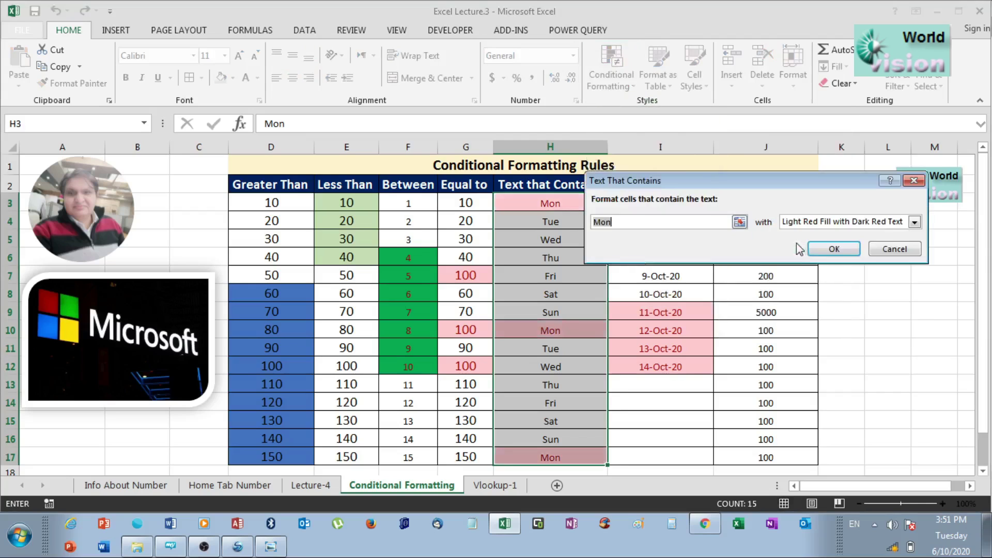
drag(694, 175, 727, 176)
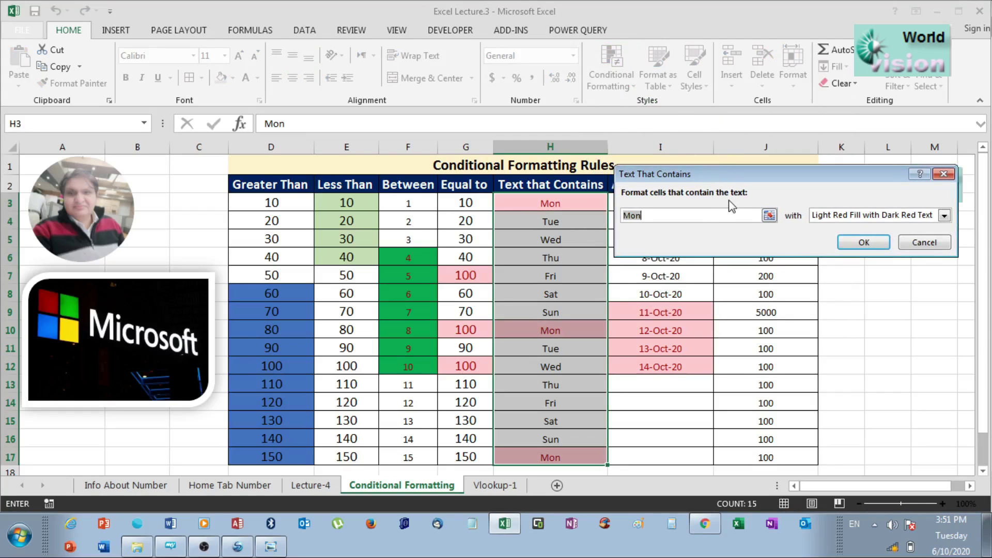
click(660, 218)
key(BackSpace)
key(BackSpace)
key(BackSpace)
text(we)
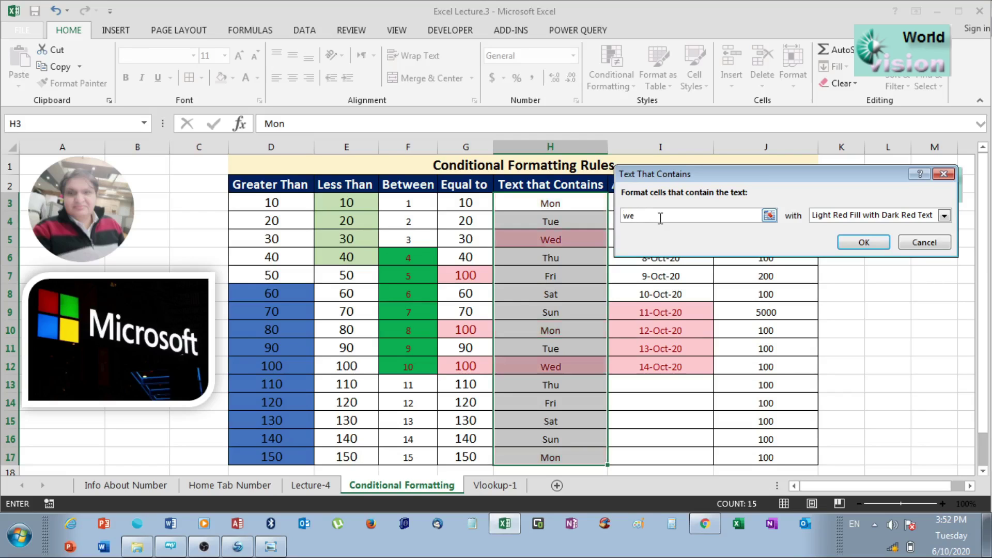
text(d)
click(865, 243)
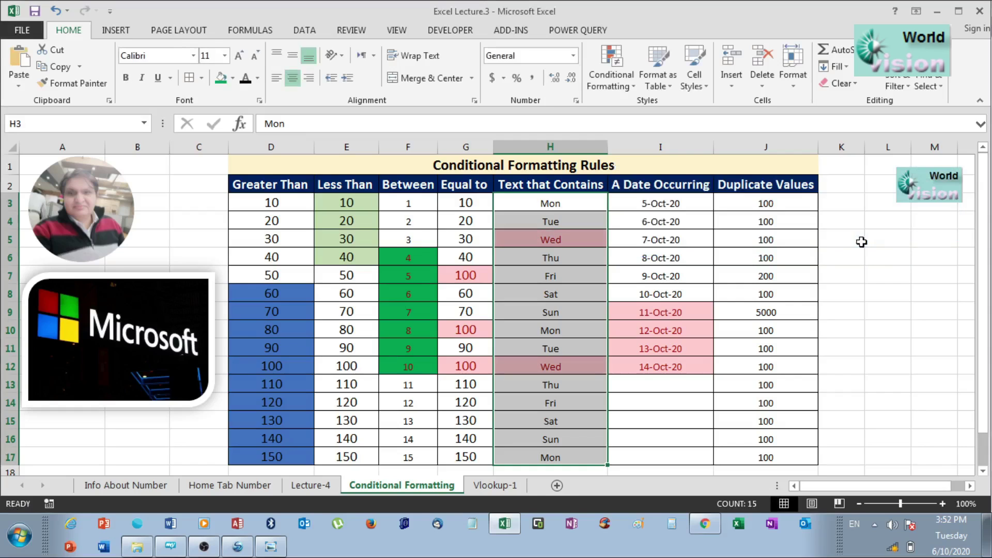
click(518, 315)
- Replace the weekday in cell H7 with "wed" to test the text rule
click(567, 276)
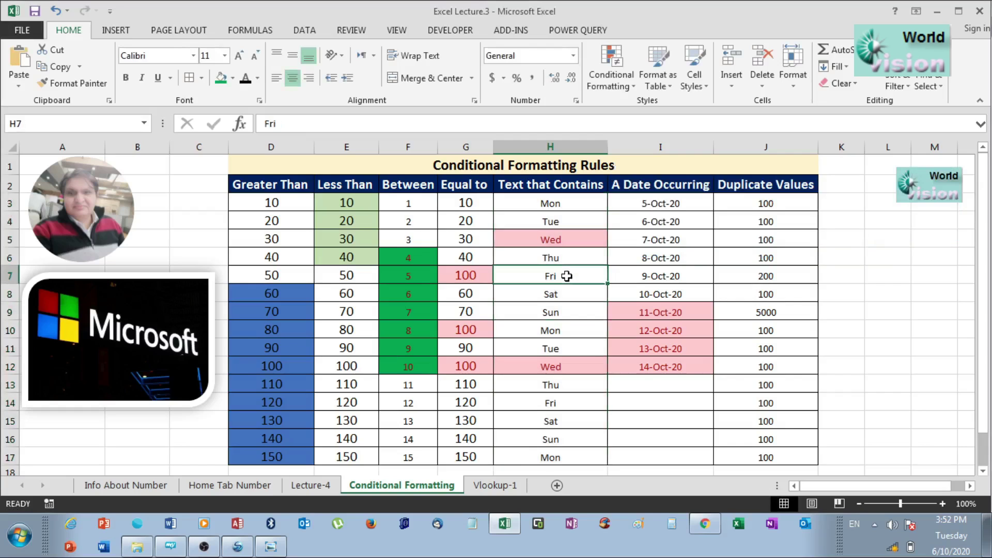
text(wed)
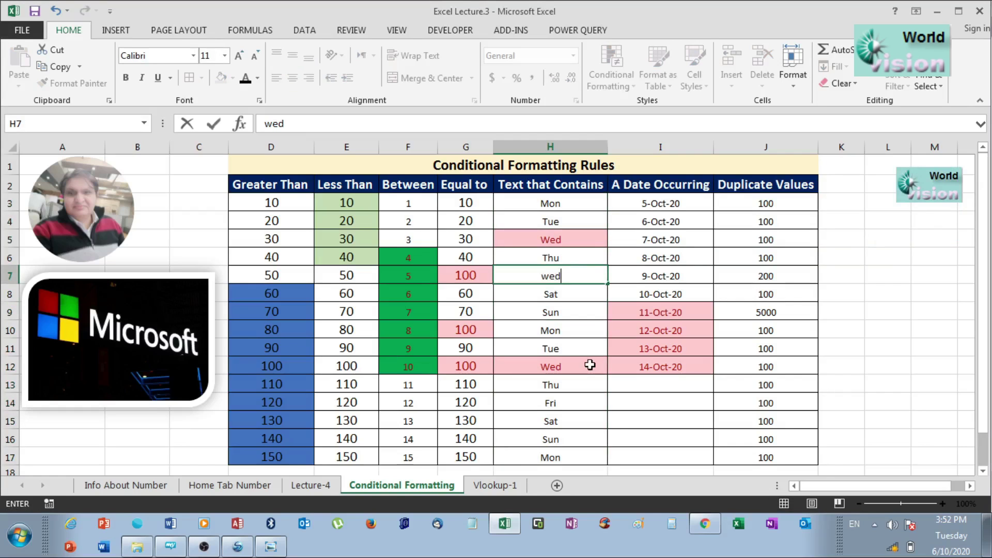
key(Return)
- Step through the cells of the Text that Contains column to examine which weekdays are highlighted
key(Up)
key(Up)
key(Up)
key(Up)
key(Down)
key(Down)
key(Down)
key(Down)
key(Down)
key(Down)
key(Down)
key(Down)
key(Down)
key(Down)
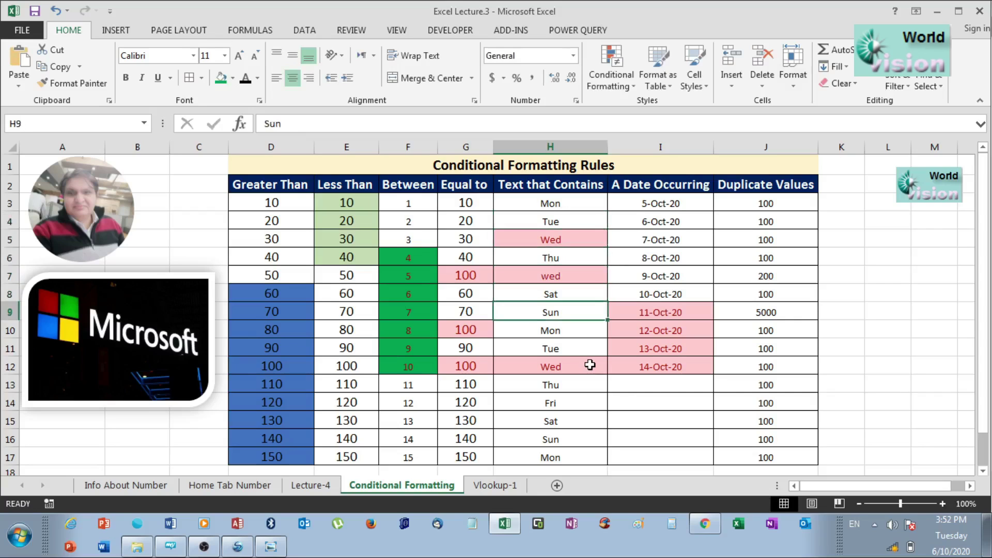
key(Down)
key(Down)
key(Down)
key(Up)
key(Up)
key(Up)
key(Up)
key(Up)
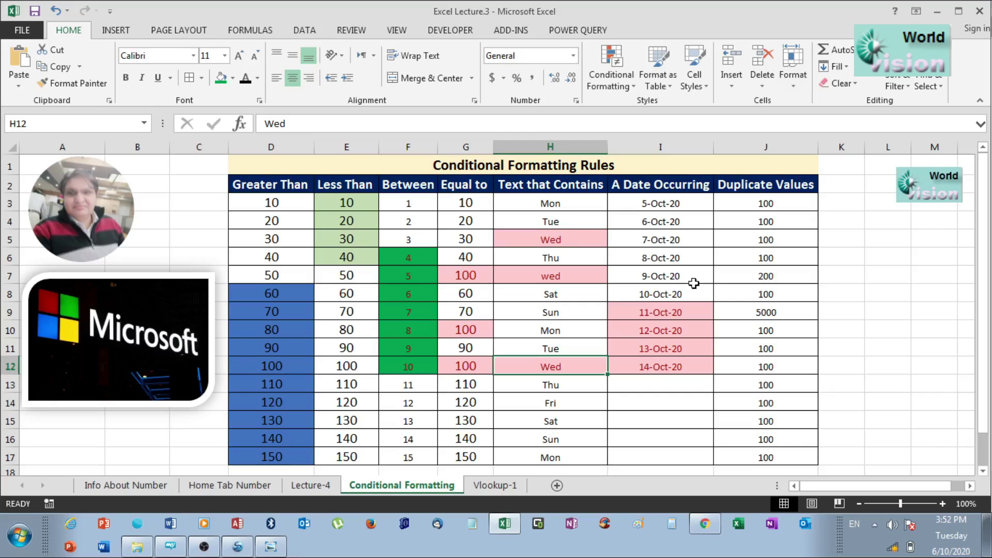
- Clear the conditional formatting rules from the date cells I3:I12
drag(675, 204, 688, 364)
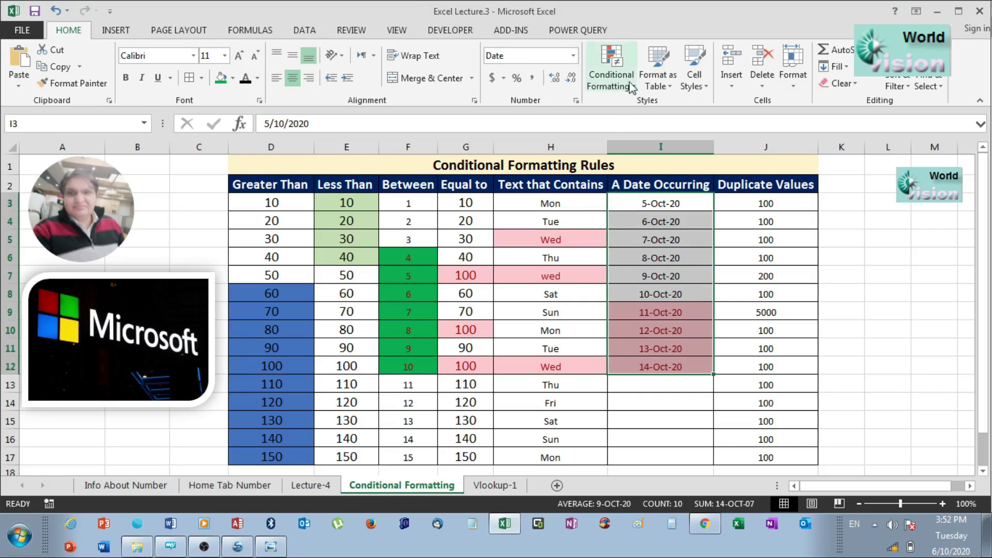
click(630, 87)
mouse_move(659, 109)
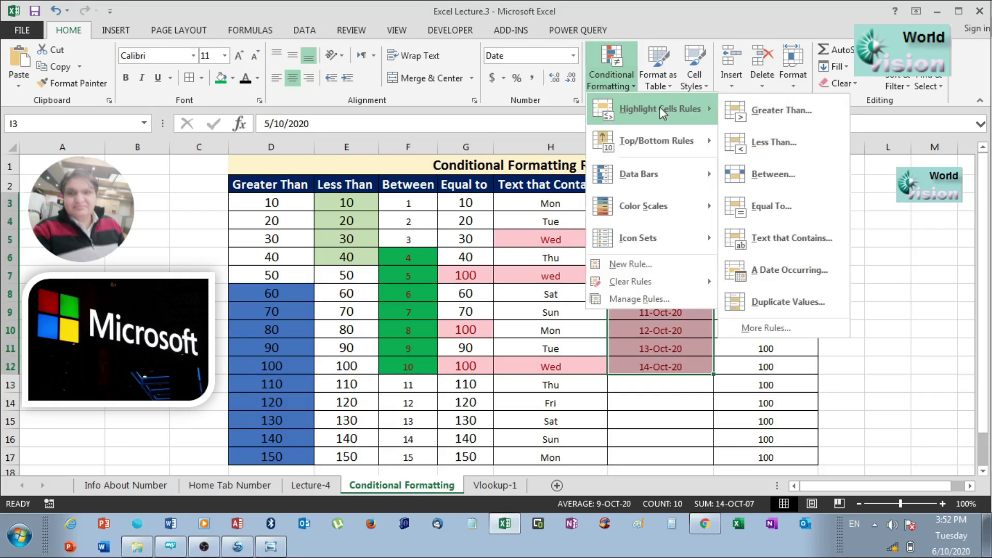
mouse_move(690, 283)
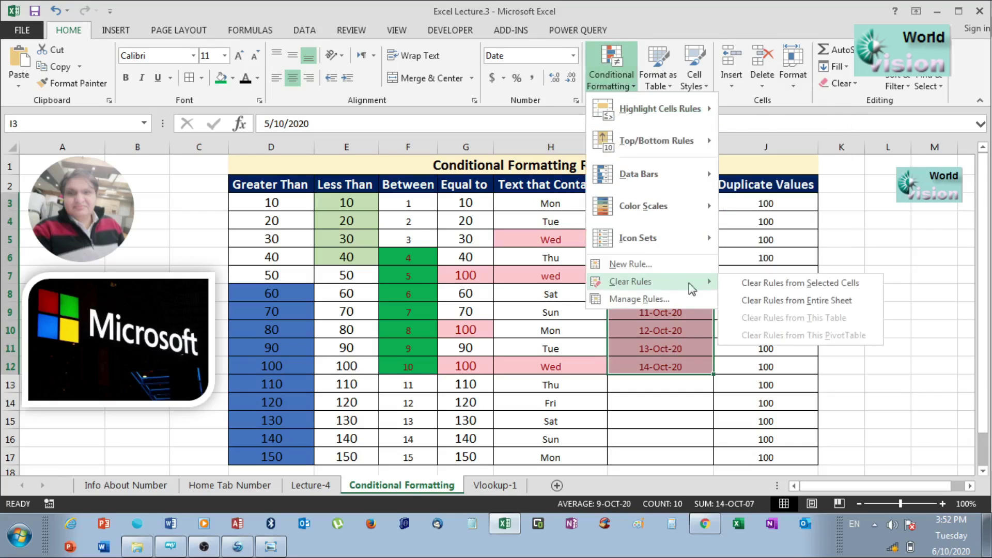
click(755, 284)
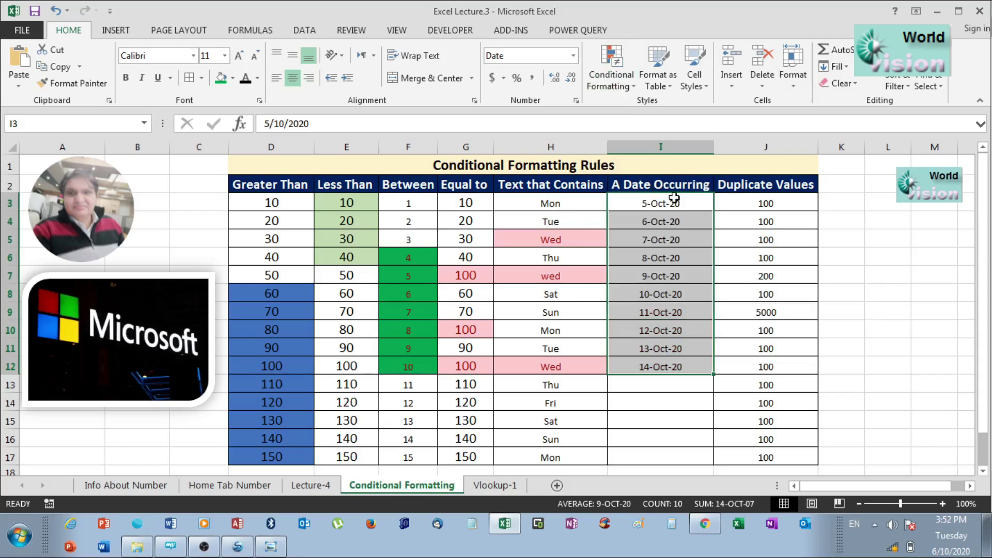
- Add an A Date Occurring rule to I3:I12 for Next week with Light Red Fill with Dark Red Text
click(615, 86)
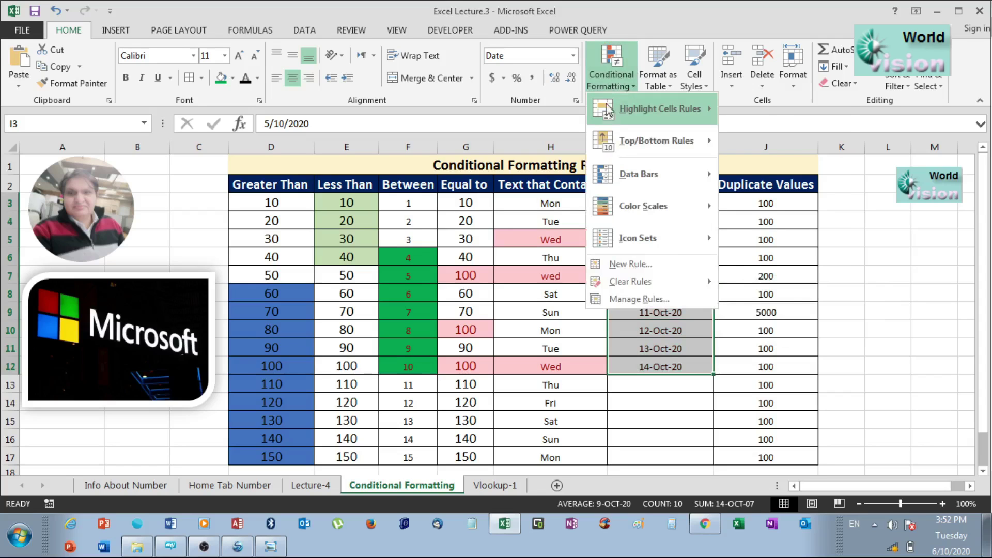
mouse_move(608, 110)
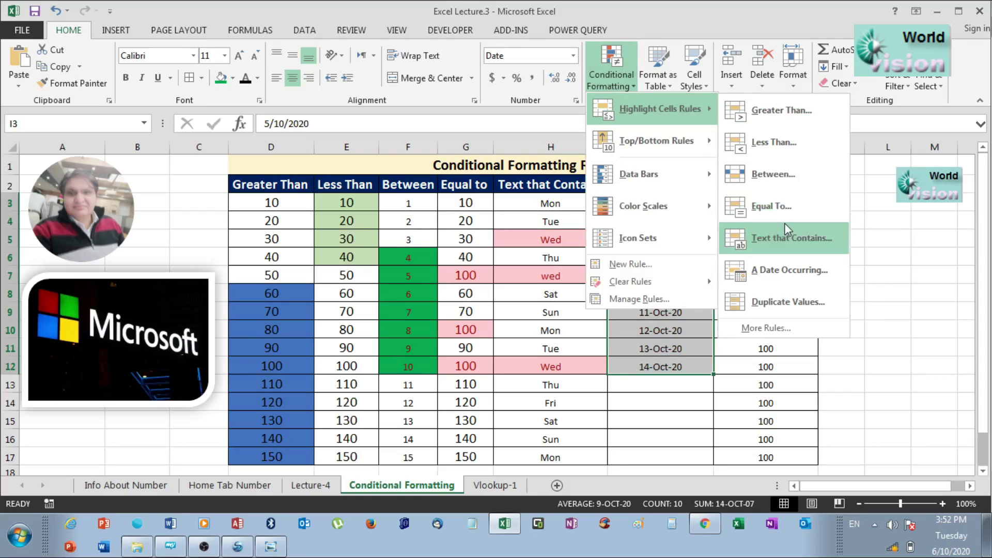
click(791, 270)
drag(807, 148, 810, 147)
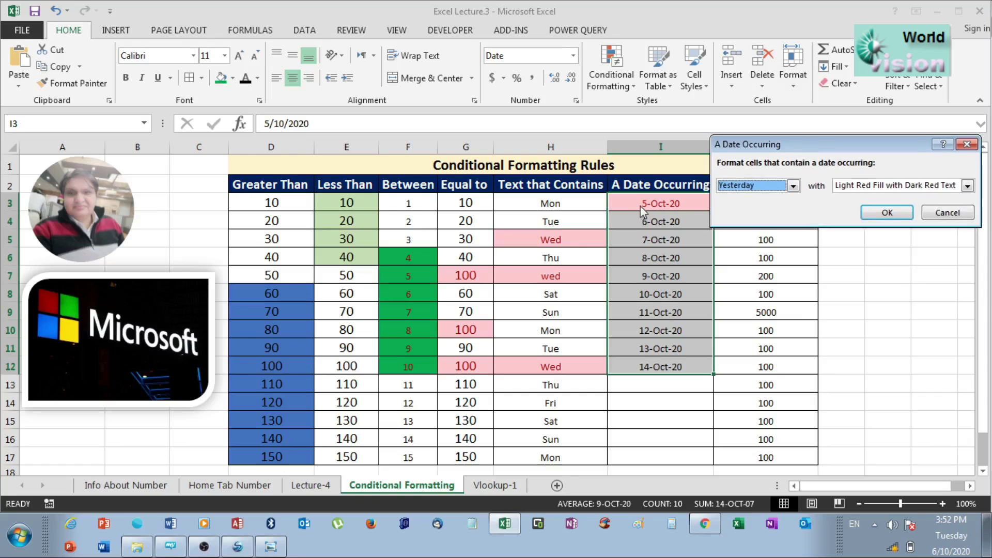
drag(769, 147, 270, 229)
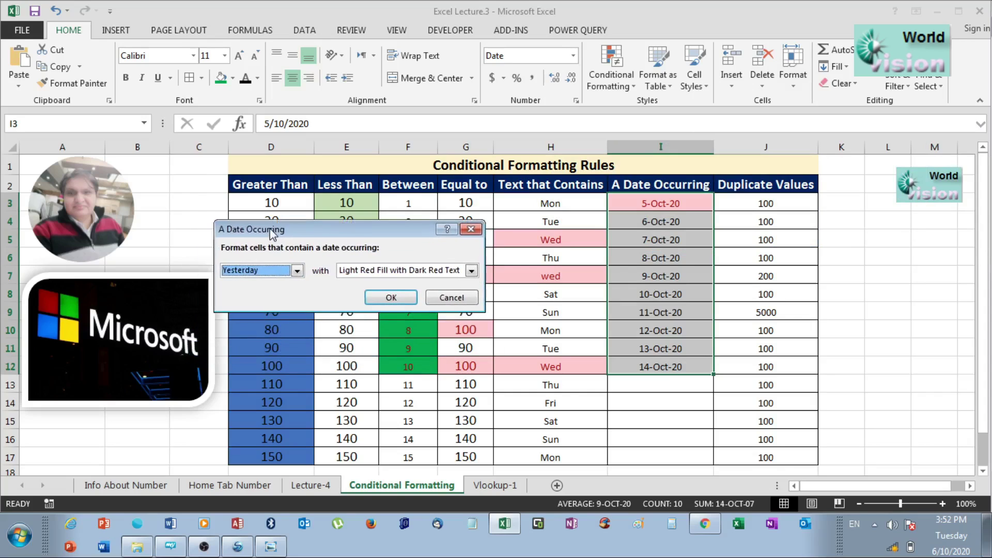
click(297, 272)
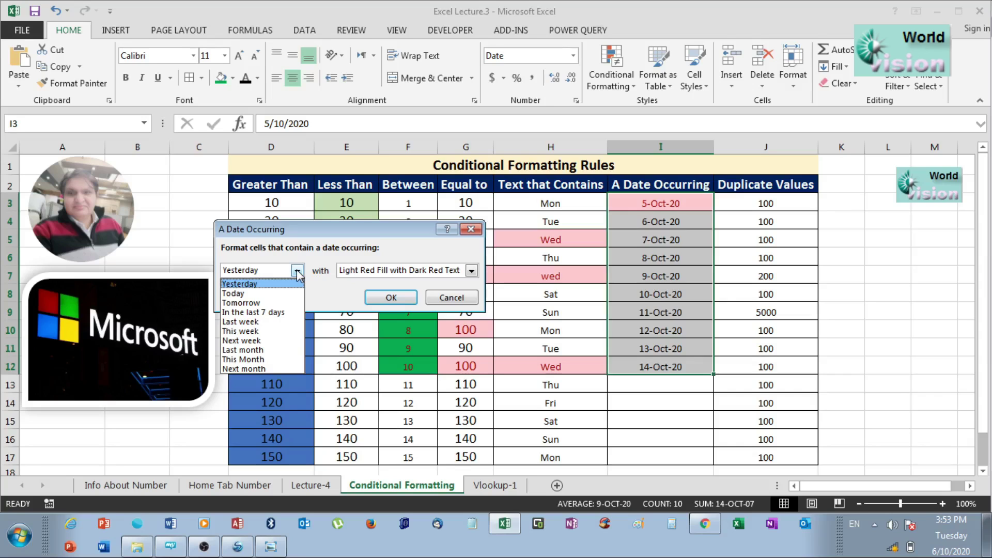
click(268, 340)
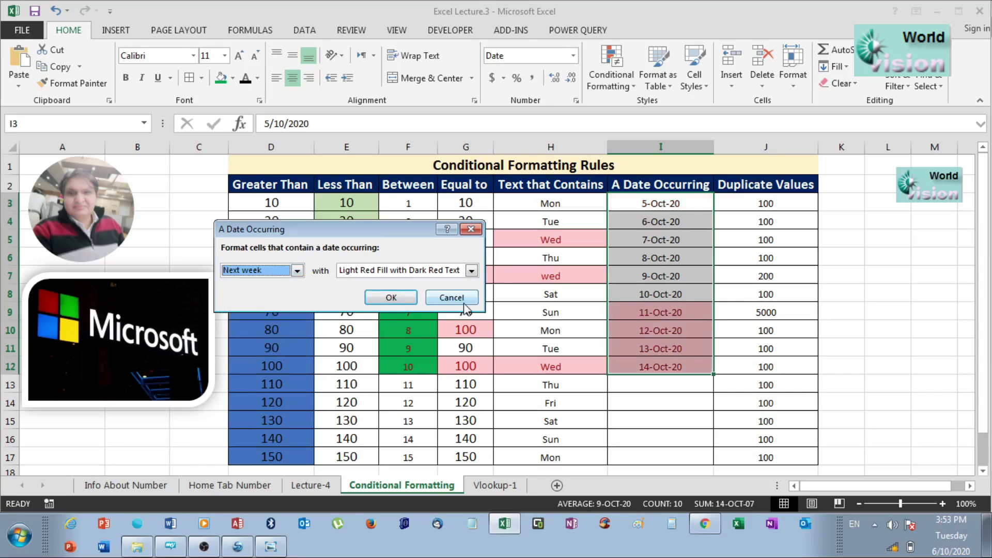
click(381, 298)
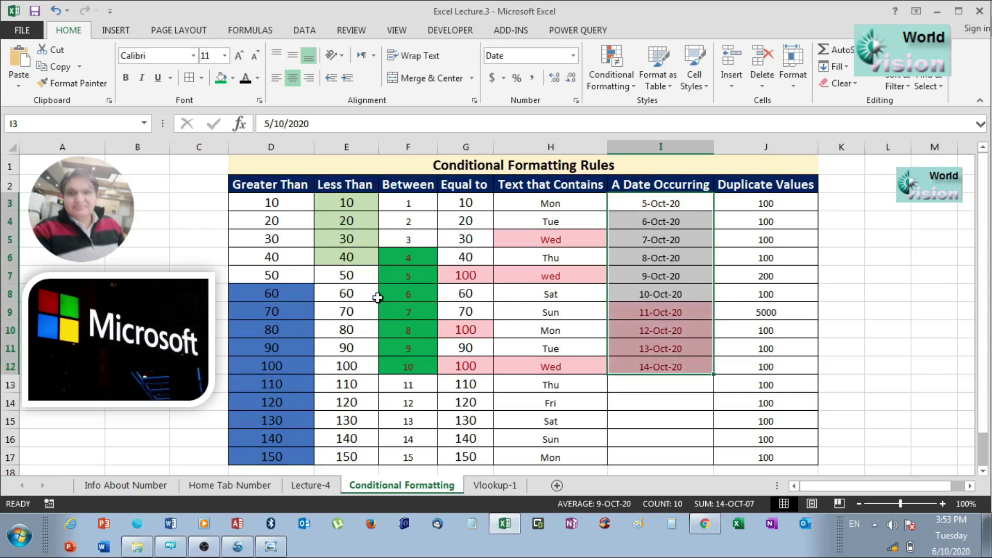
- Compare the highlighted dates in the A Date Occurring column with the system calendar
click(677, 313)
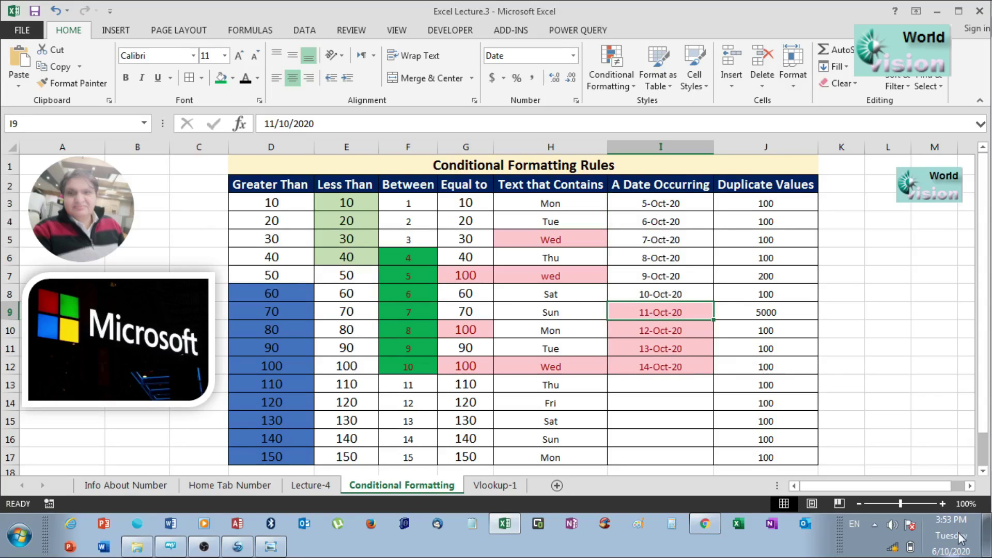
click(955, 550)
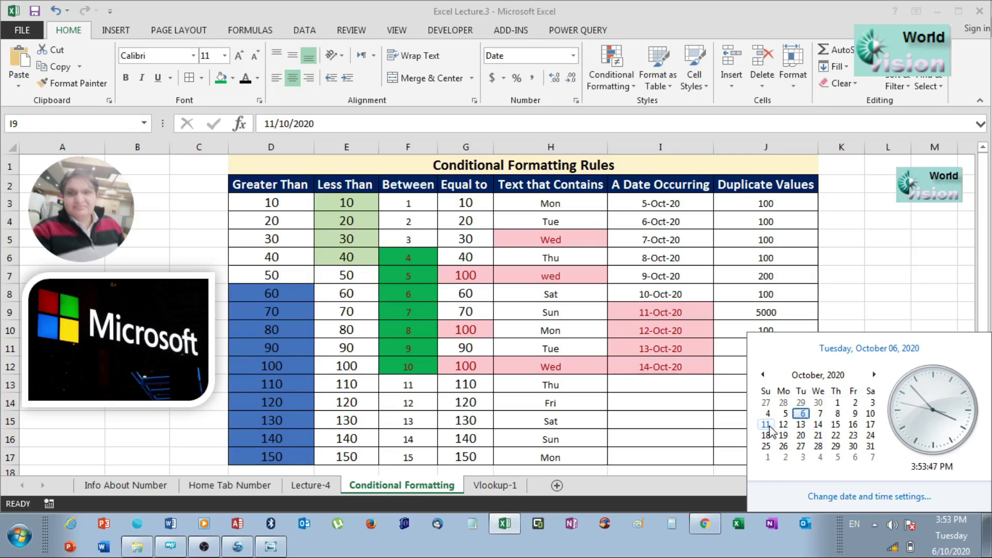
click(687, 408)
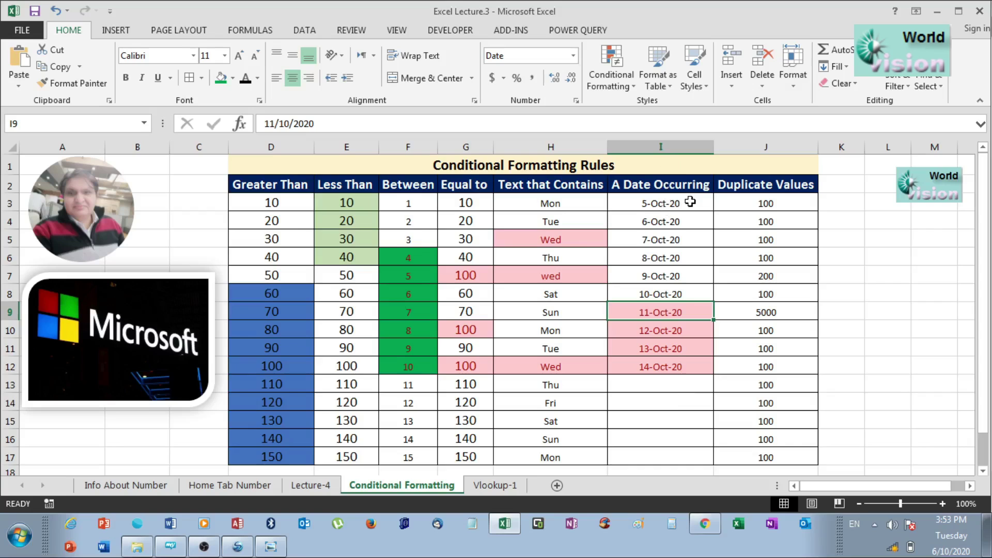
drag(690, 202, 685, 367)
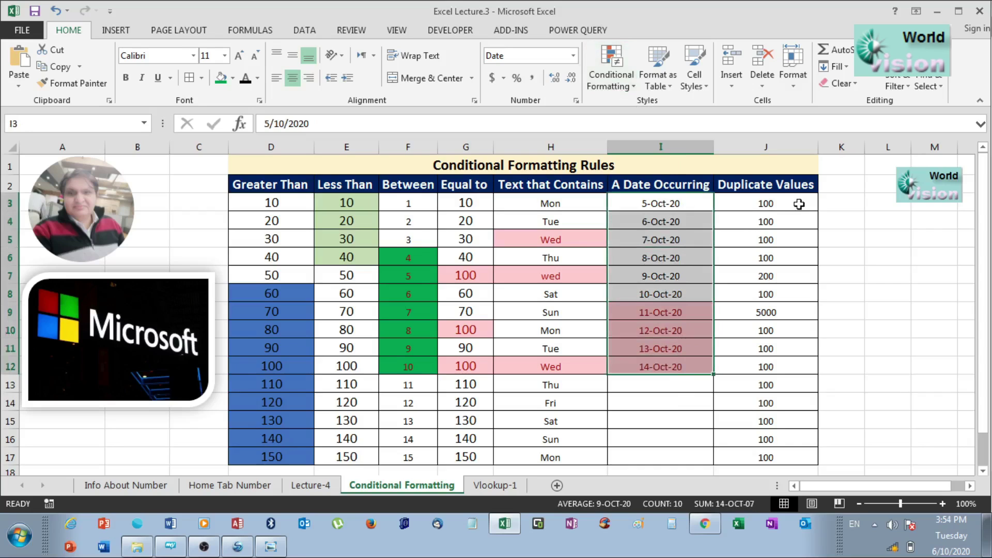
- Add a Duplicate Values rule to J3:J17 for Duplicate values with Light Red Fill with Dark Red Text
click(789, 260)
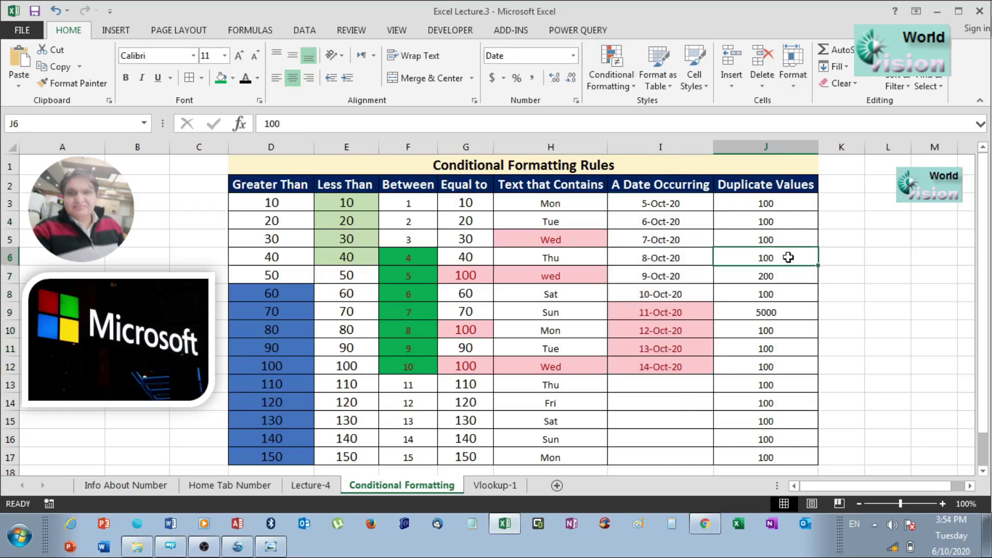
double_click(792, 203)
click(799, 316)
drag(791, 203, 793, 456)
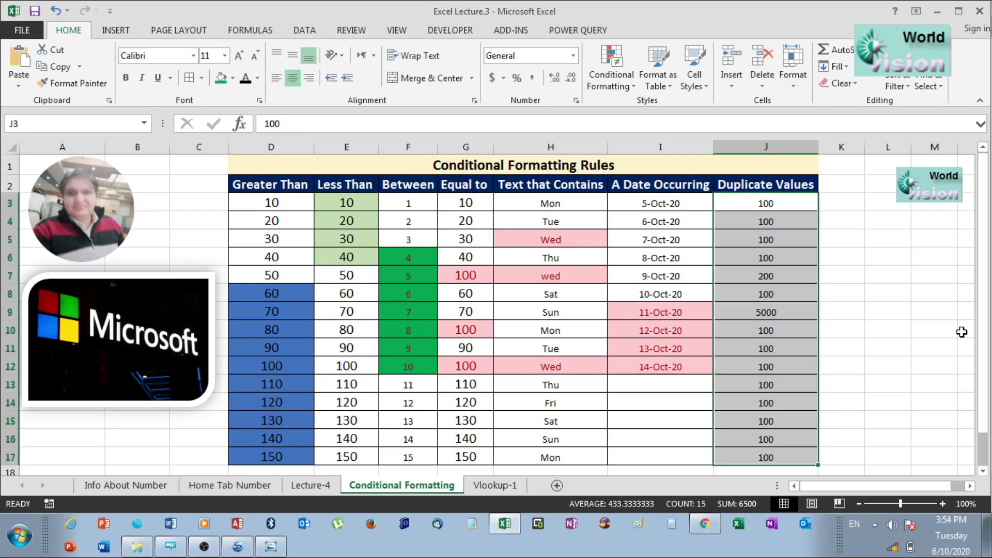
click(865, 231)
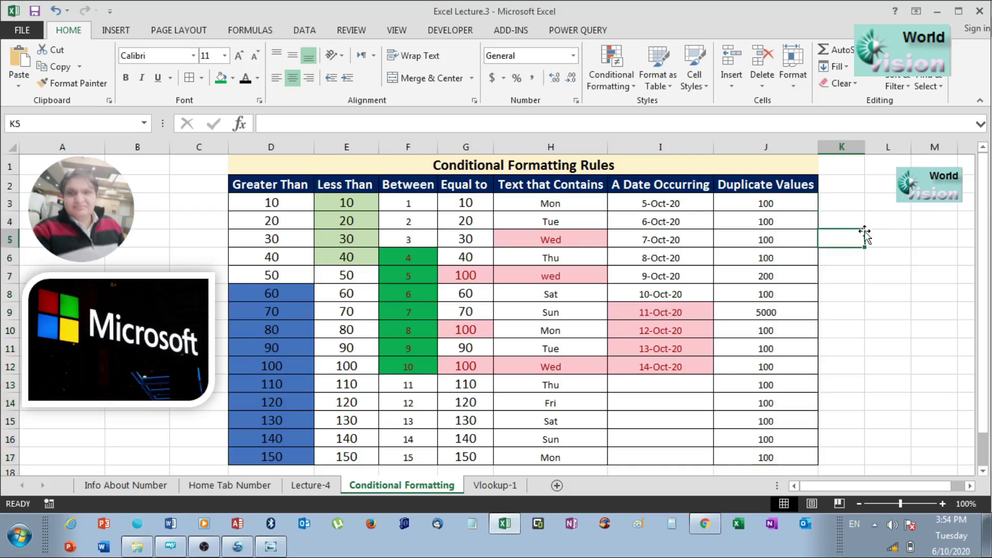
drag(775, 202, 779, 457)
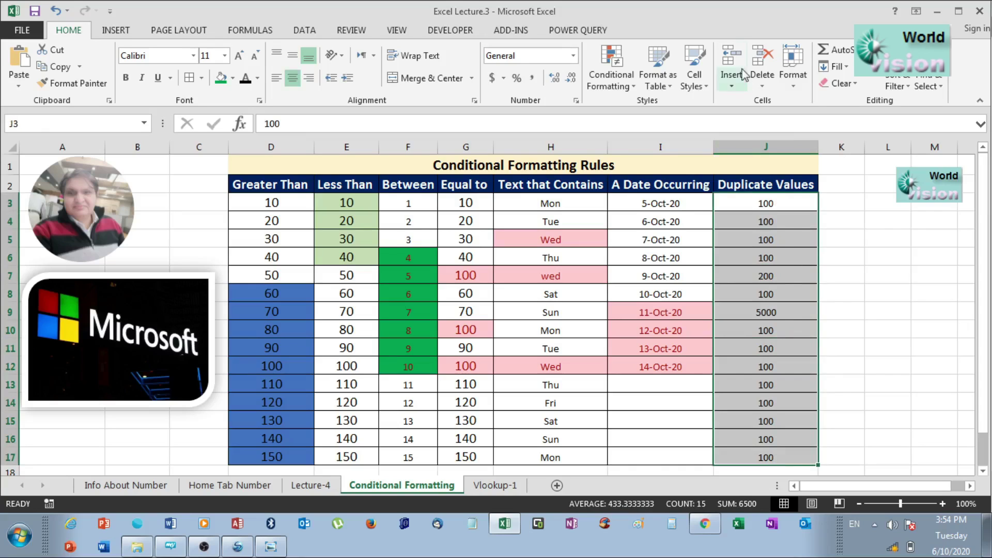
click(624, 83)
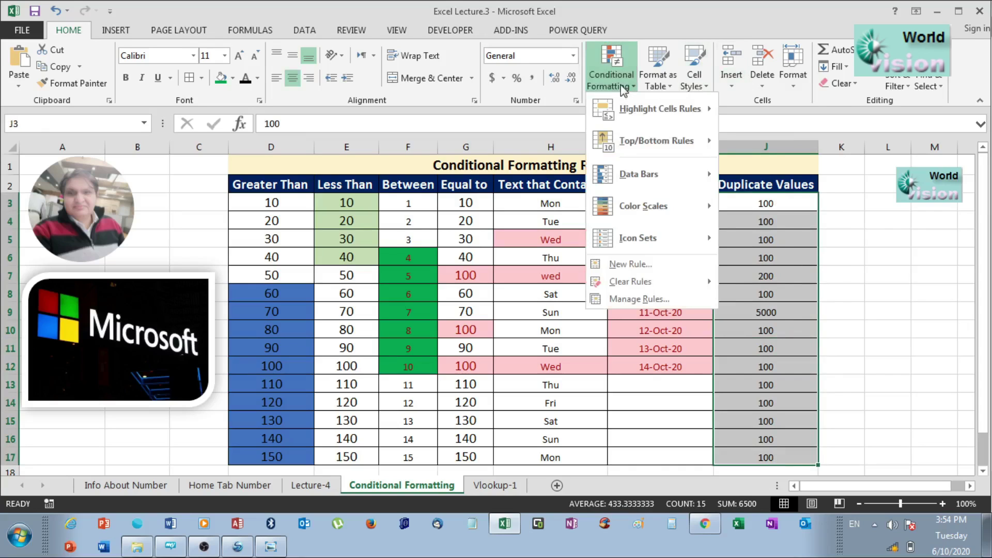
mouse_move(669, 110)
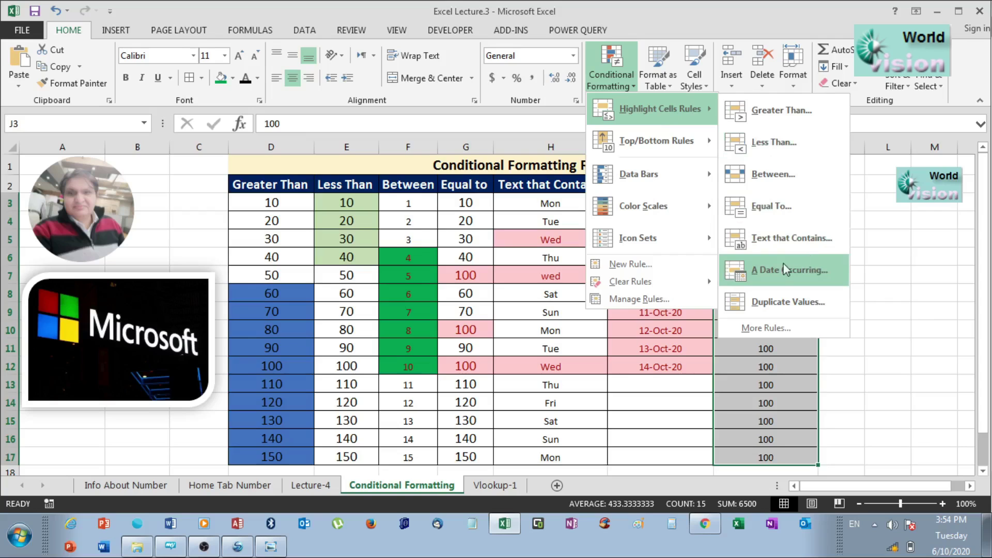
click(809, 310)
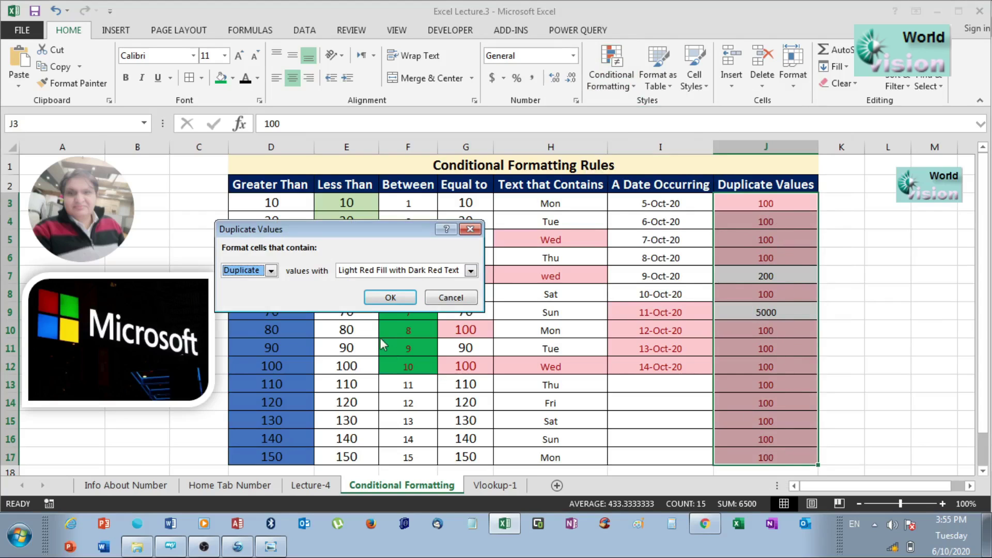
click(390, 298)
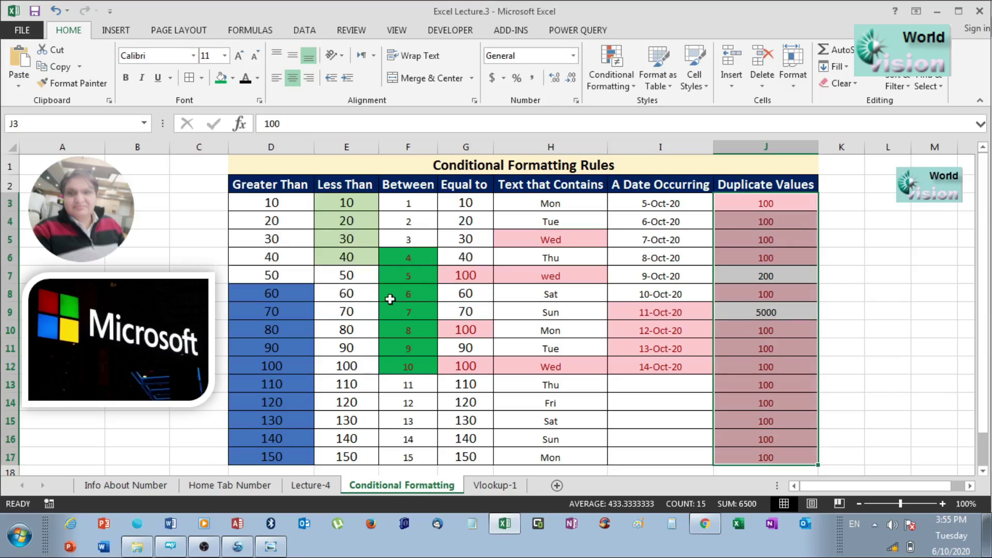
- Add a second rule to J3:J17 that formats Unique values with Light Red Fill with Dark Red Text
click(628, 91)
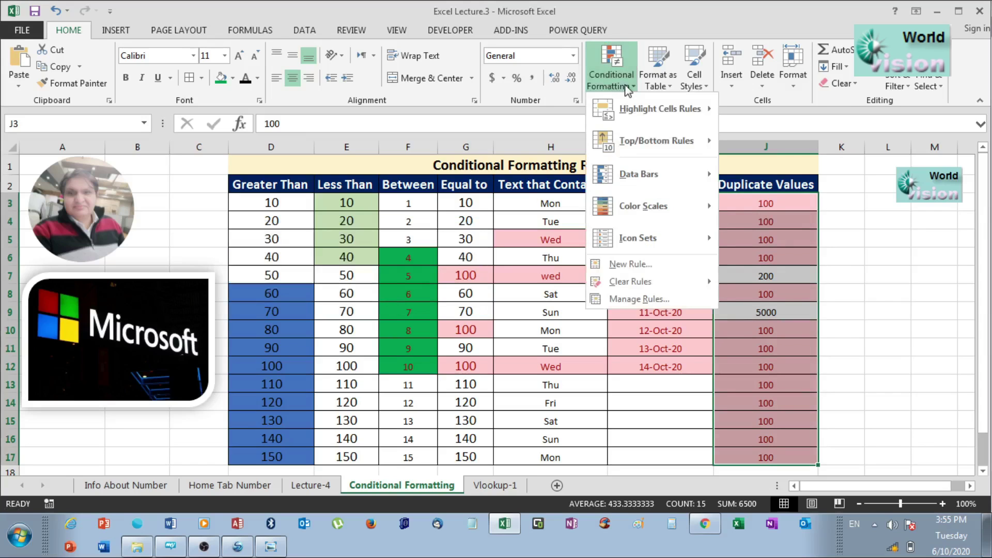
mouse_move(670, 107)
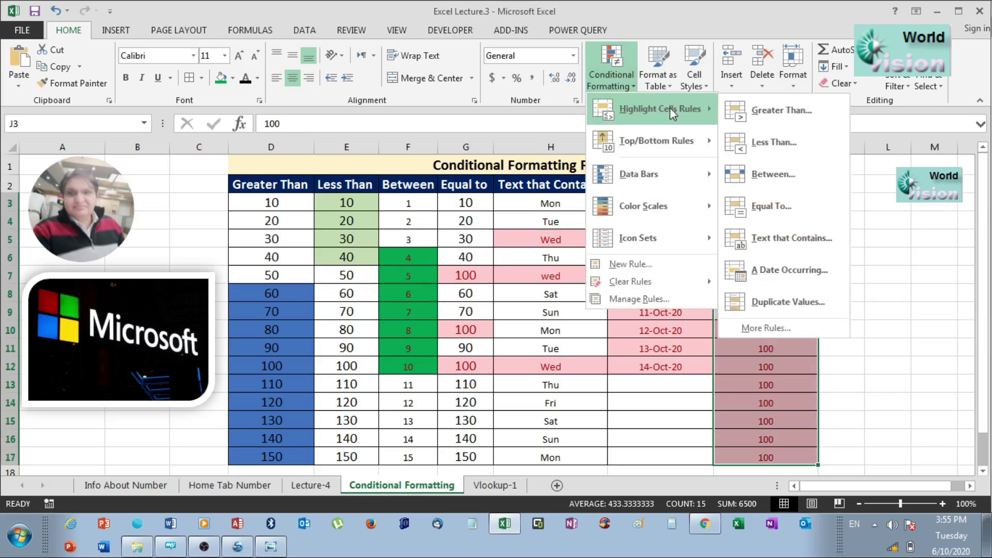
click(809, 297)
click(271, 271)
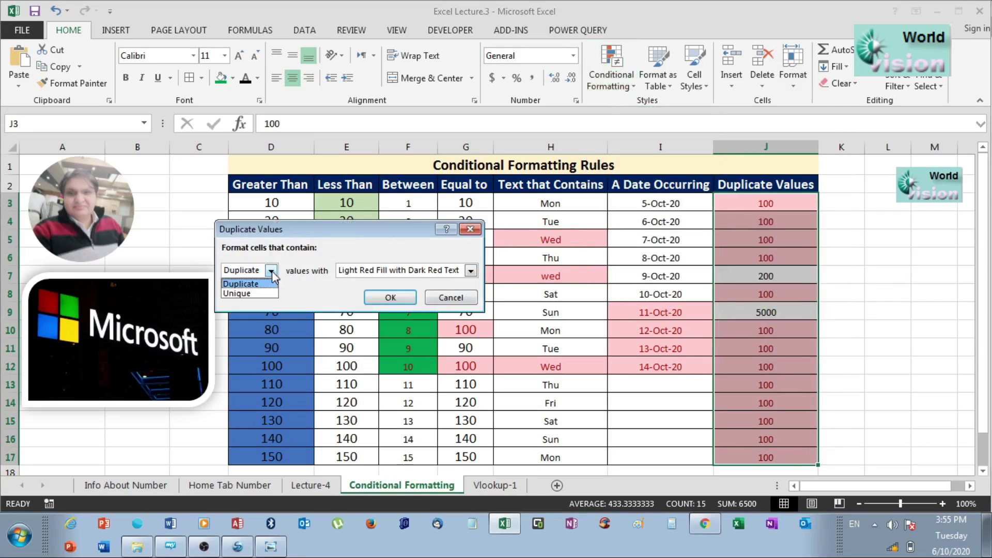
click(247, 294)
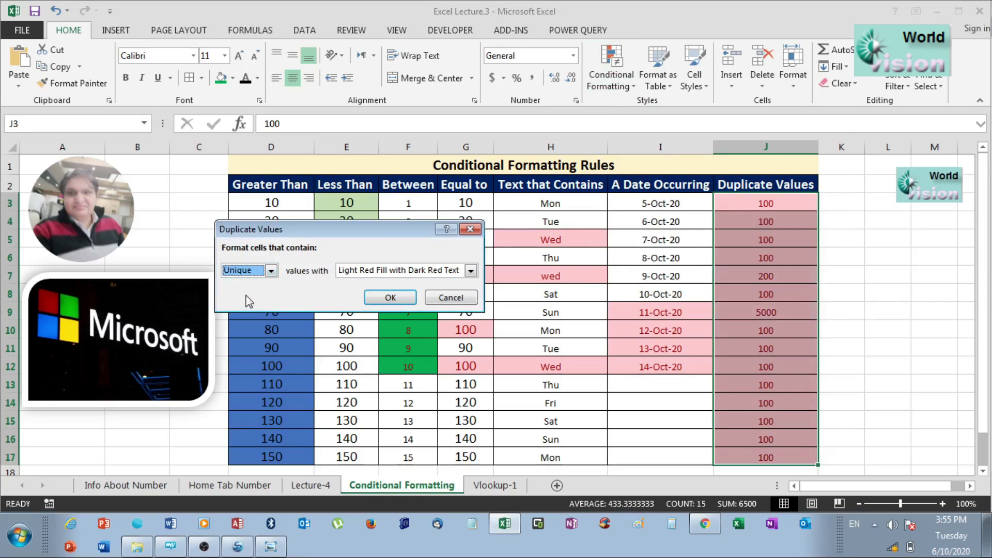
click(391, 298)
click(823, 312)
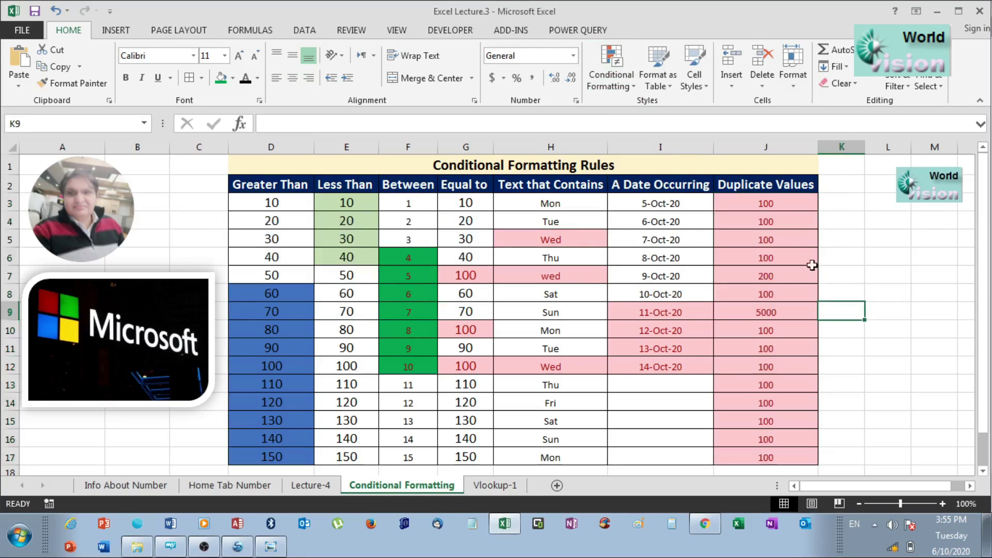
- Clear the conditional formatting rules from the Duplicate Values cells J3:J17
drag(787, 202, 789, 456)
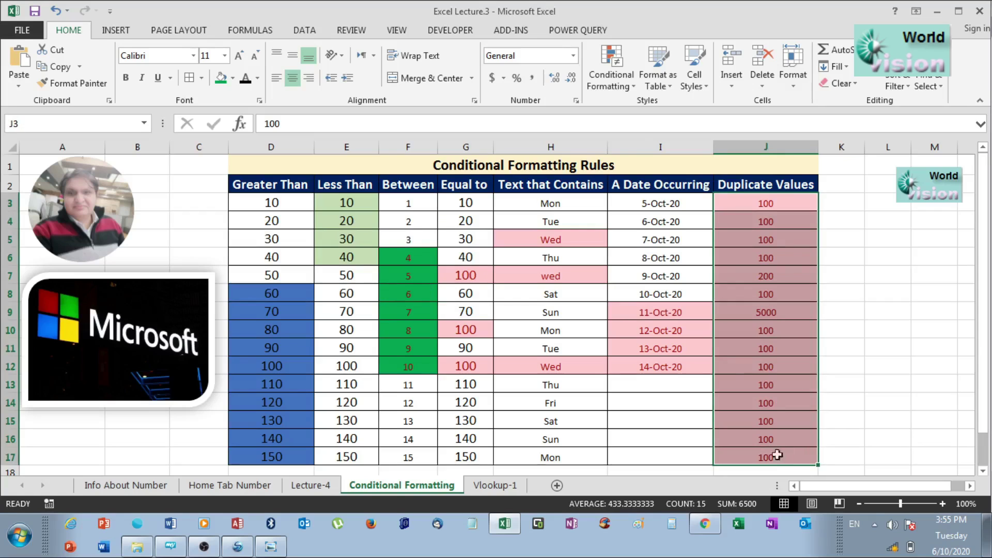
click(617, 89)
mouse_move(644, 250)
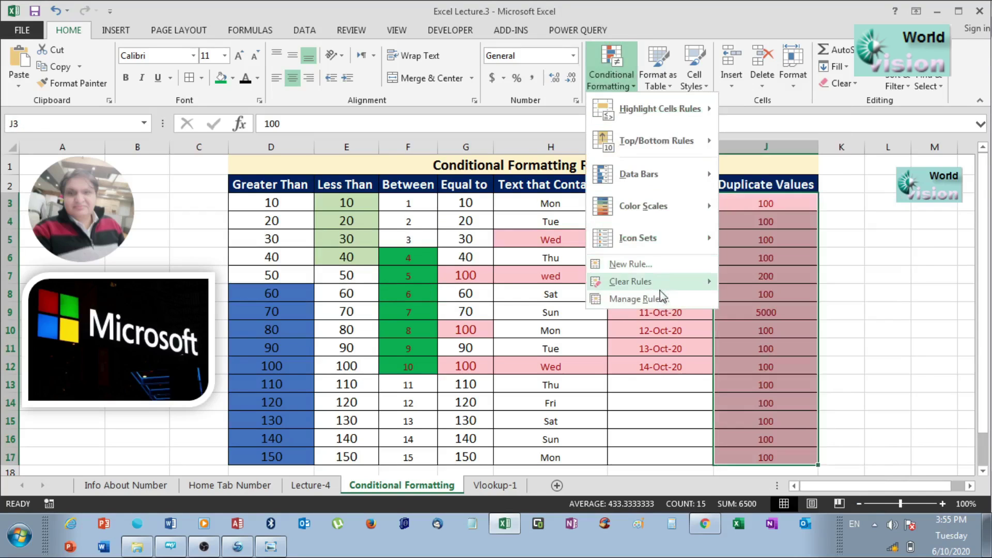
mouse_move(667, 282)
click(747, 280)
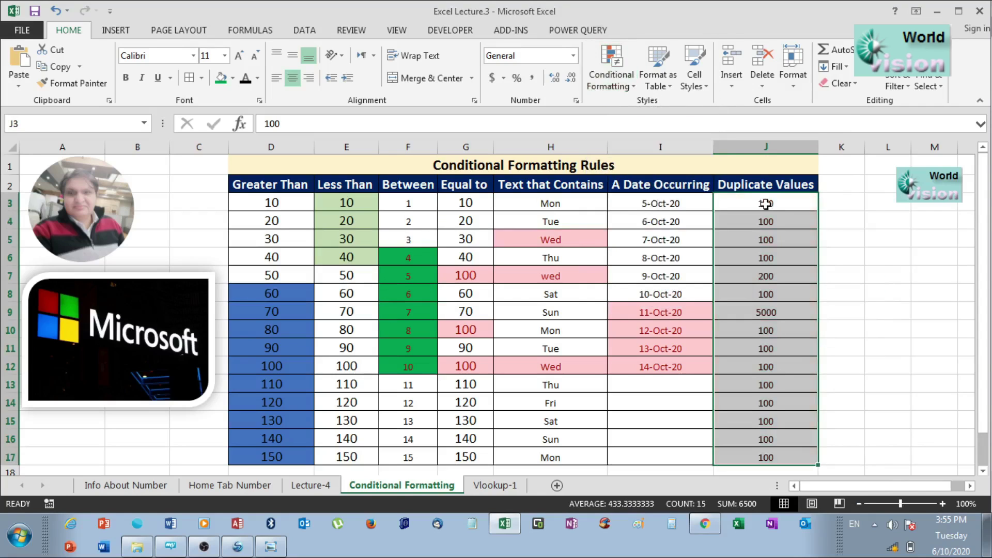
- Highlight only the Unique values in J3:J17 using a Duplicate Values rule with Light Red Fill with Dark Red Text
click(610, 87)
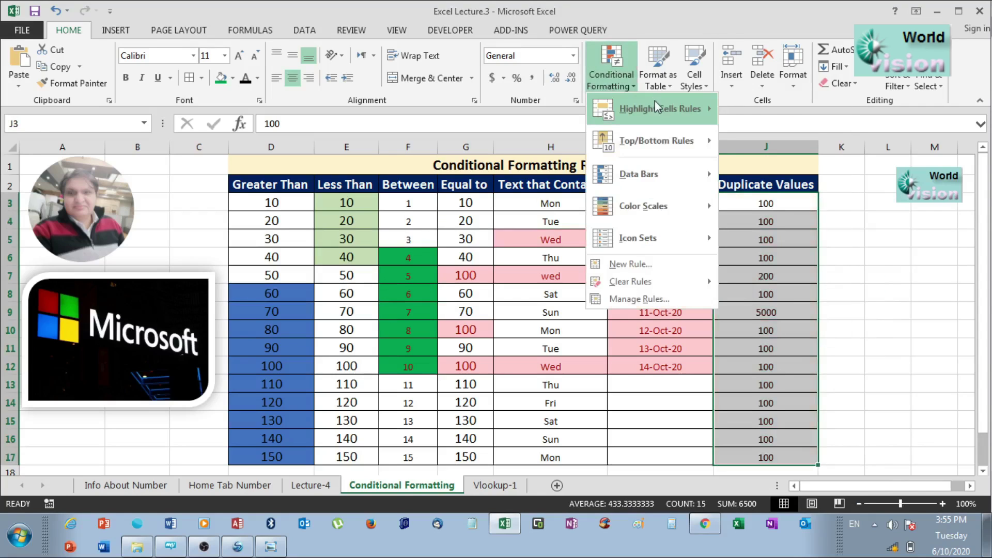
mouse_move(655, 101)
click(787, 296)
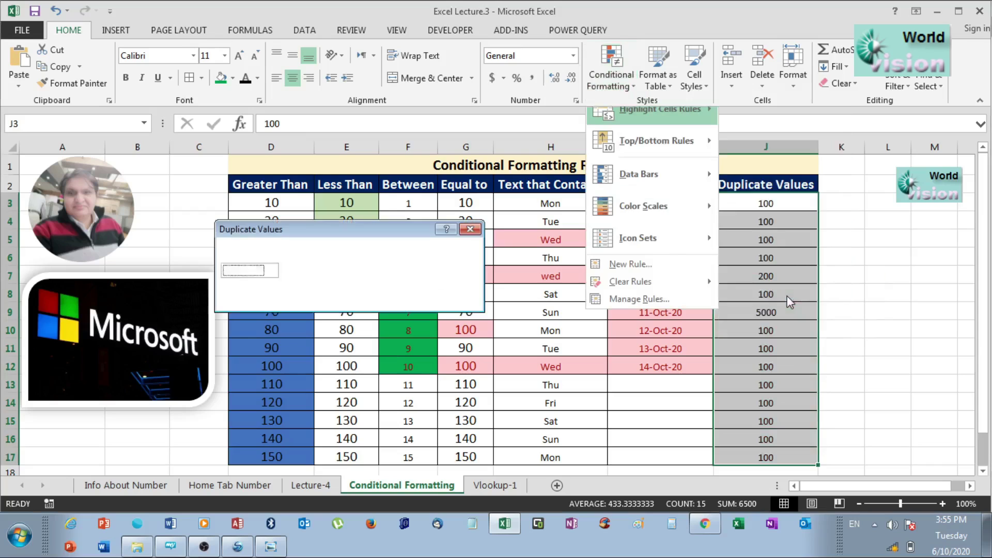
click(269, 271)
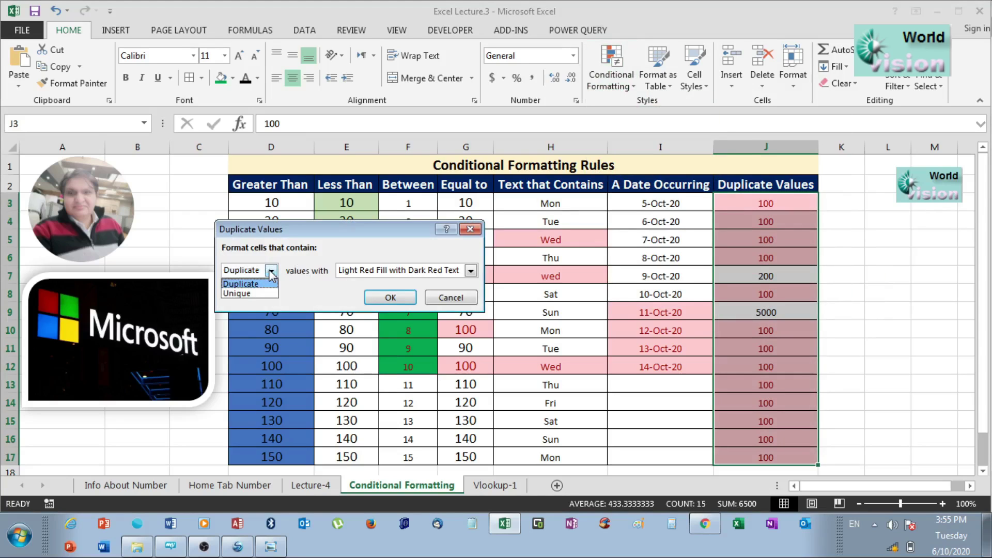
click(244, 294)
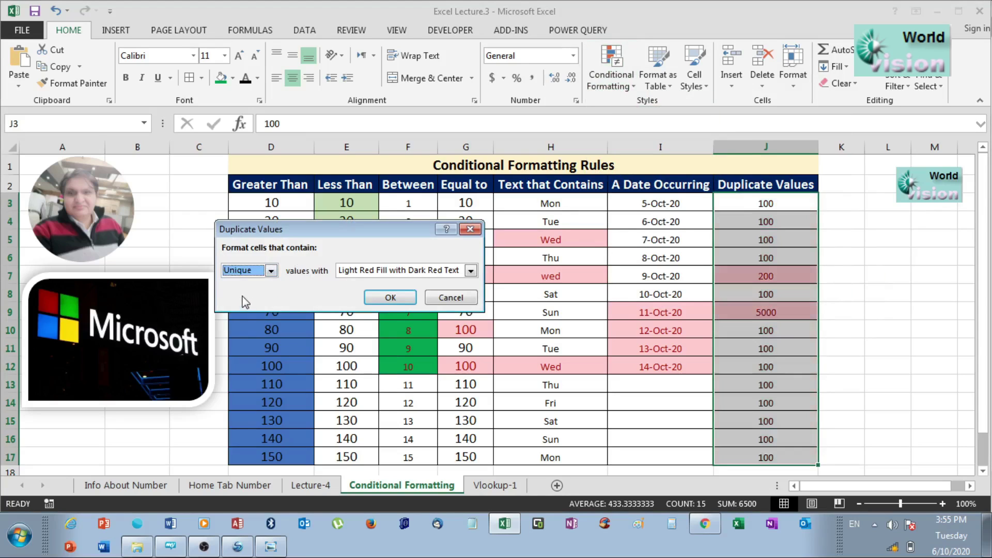
click(370, 302)
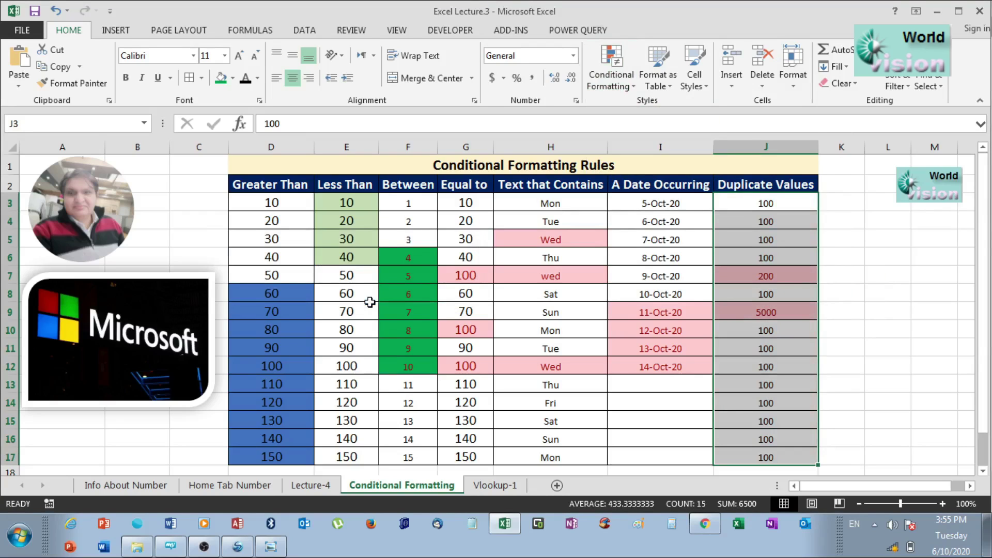